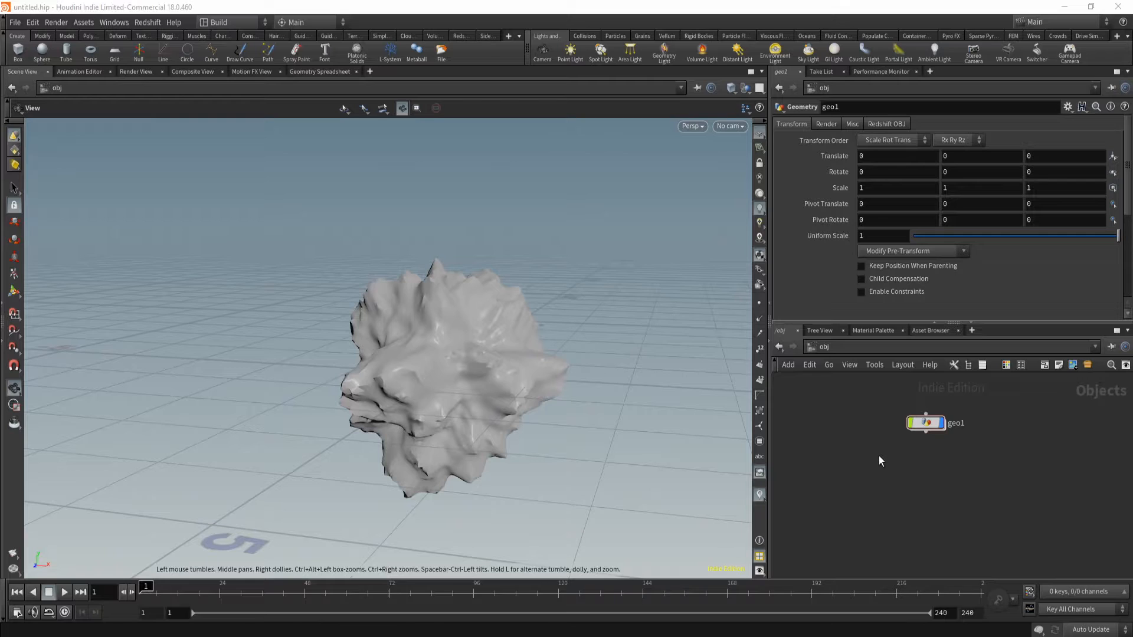
Inspect the sphere, mountain, switch and remesh nodes inside geo1, and return to the object level
{"action": "middle_click_drag", "start_coordinate": [895, 456], "coordinate": [860, 497]}
{"action": "double_click", "coordinate": [927, 449]}
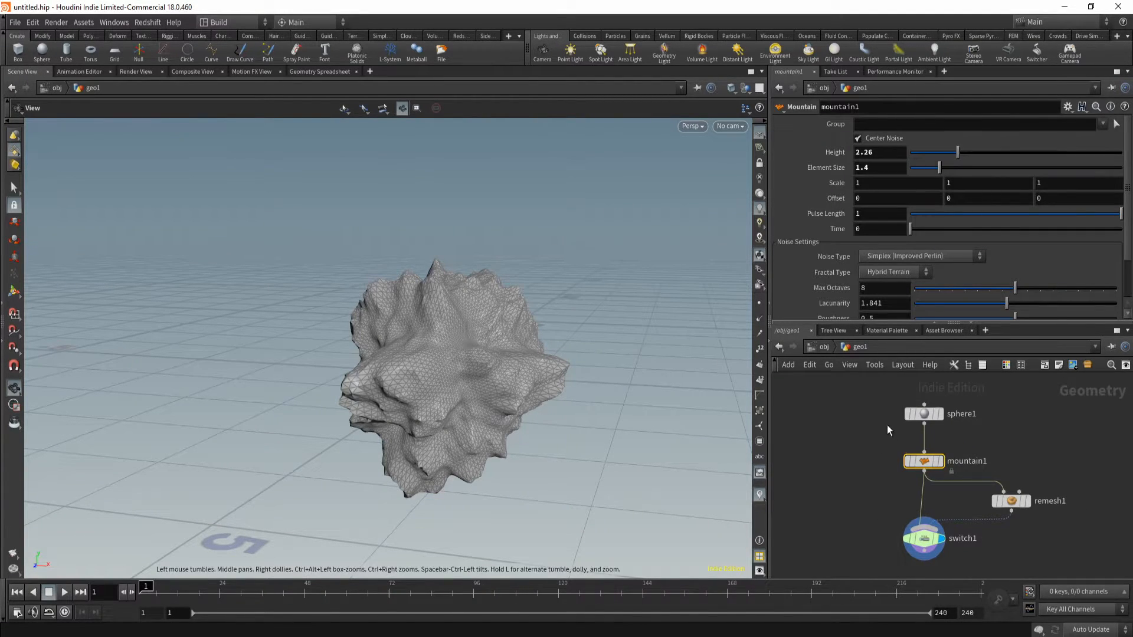
{"action": "left_click", "coordinate": [918, 413]}
{"action": "left_click", "coordinate": [927, 459]}
{"action": "left_click", "coordinate": [924, 538]}
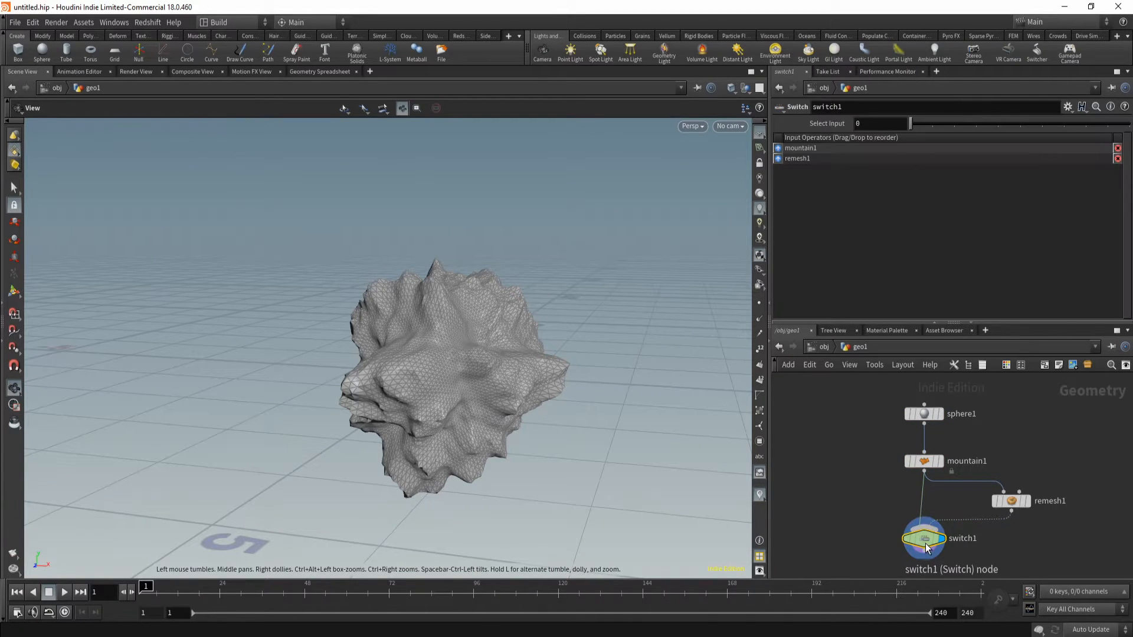
{"action": "mouse_move", "coordinate": [1022, 506]}
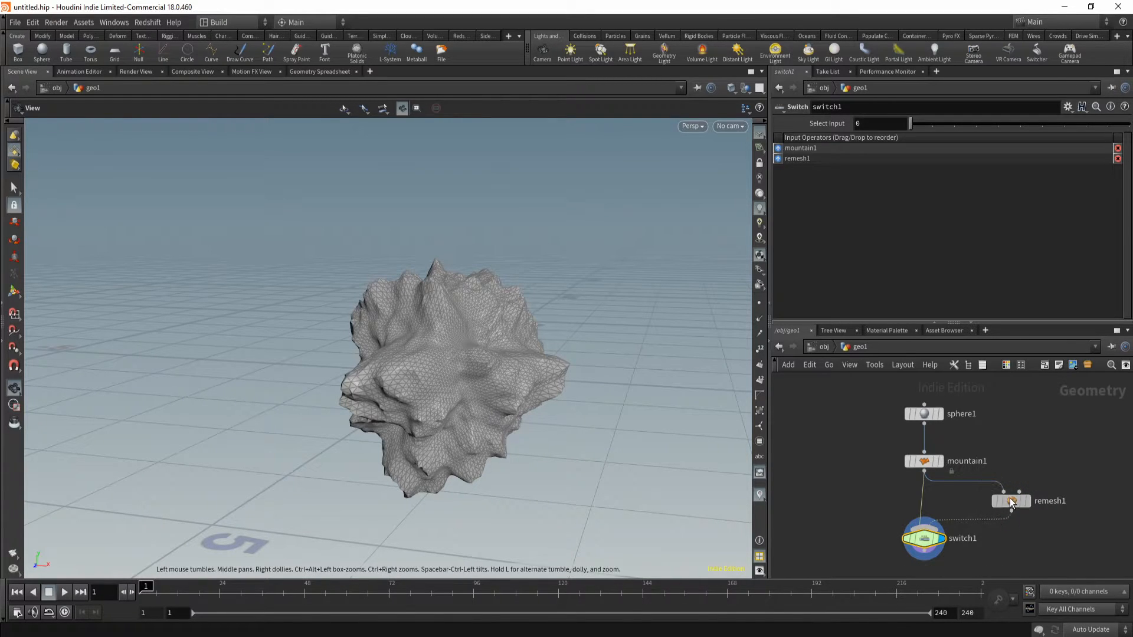
{"action": "left_click", "coordinate": [1011, 500]}
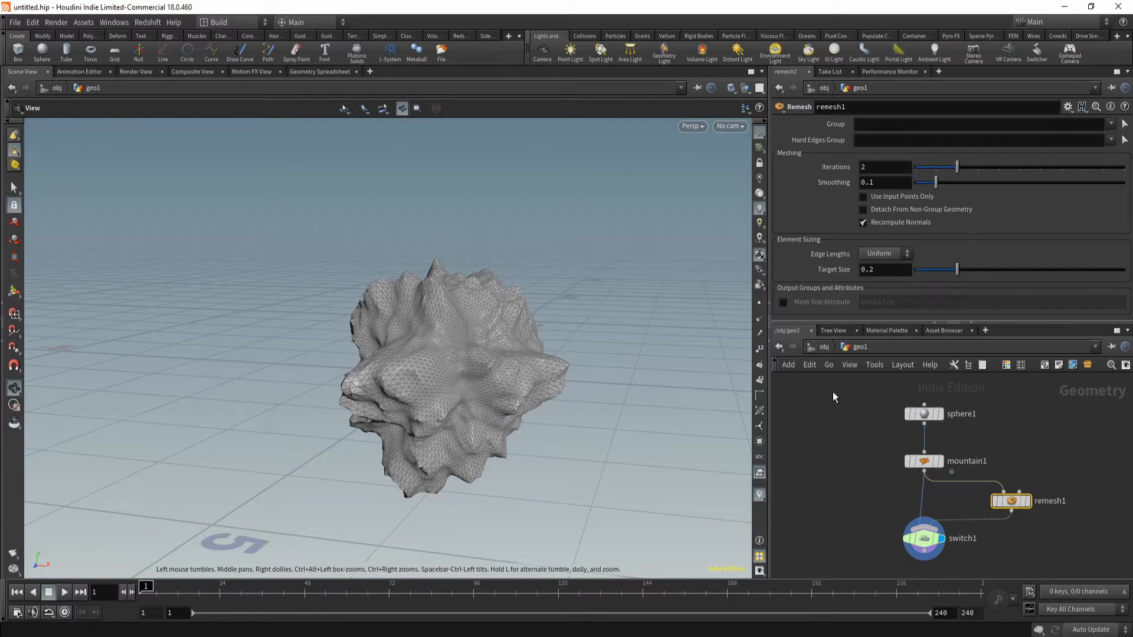
{"action": "left_click", "coordinate": [824, 347]}
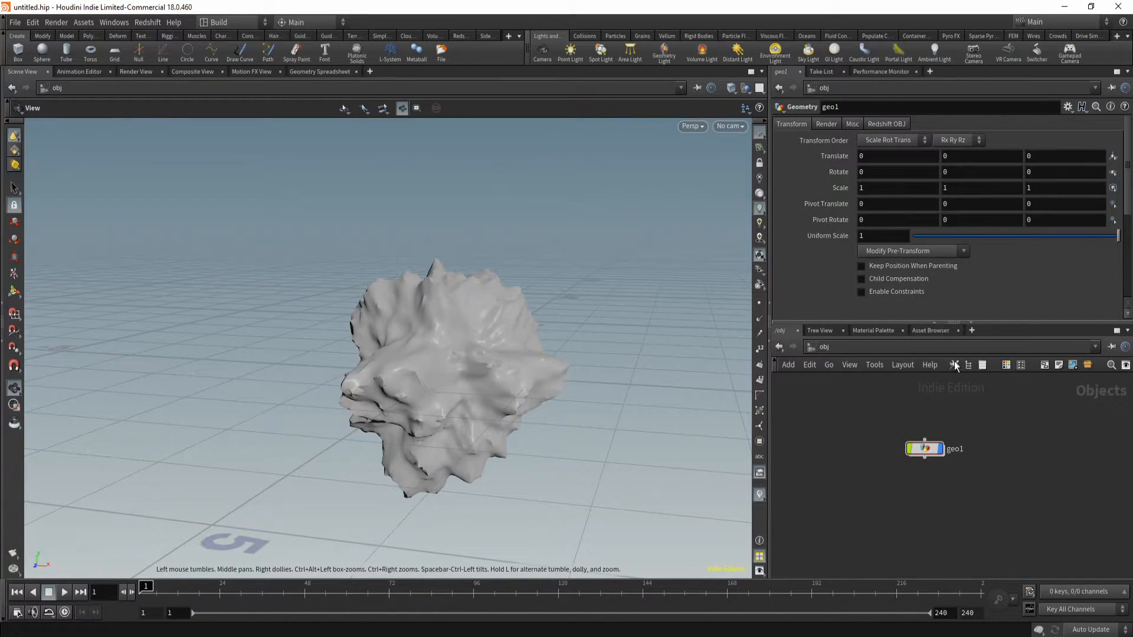
Edit geo1's parameter interface and make the Transform, Render, Misc and Redshift OBJ folders invisible
{"action": "left_click", "coordinate": [1068, 107]}
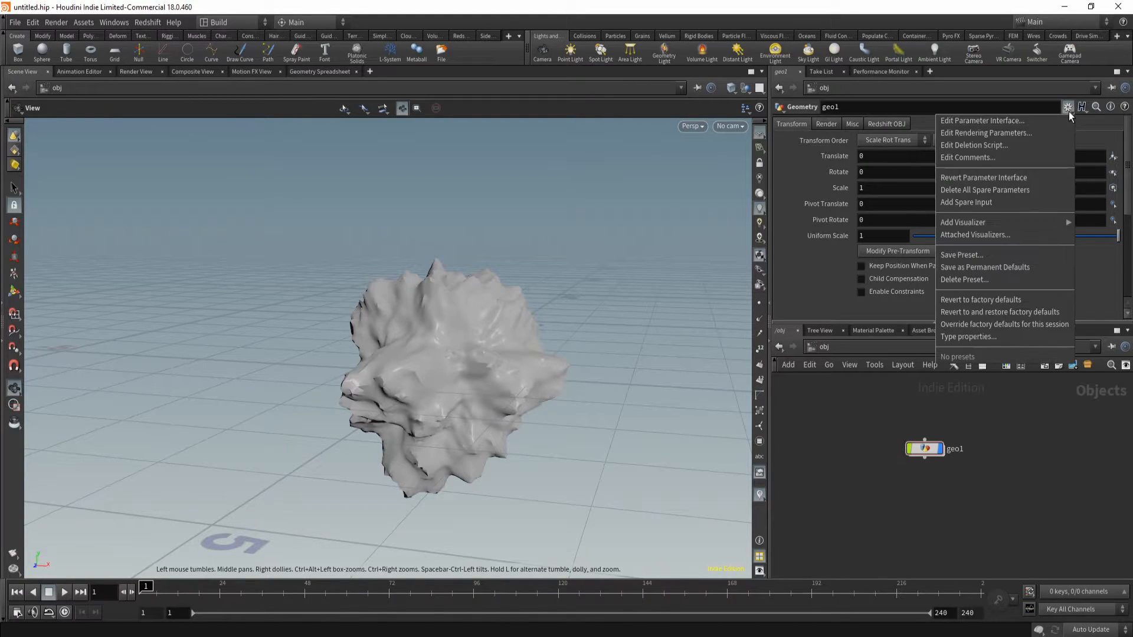
{"action": "left_click", "coordinate": [1014, 125]}
{"action": "left_click", "coordinate": [323, 118]}
{"action": "left_click", "coordinate": [323, 128]}
{"action": "left_click", "coordinate": [323, 140]}
{"action": "left_click", "coordinate": [323, 151]}
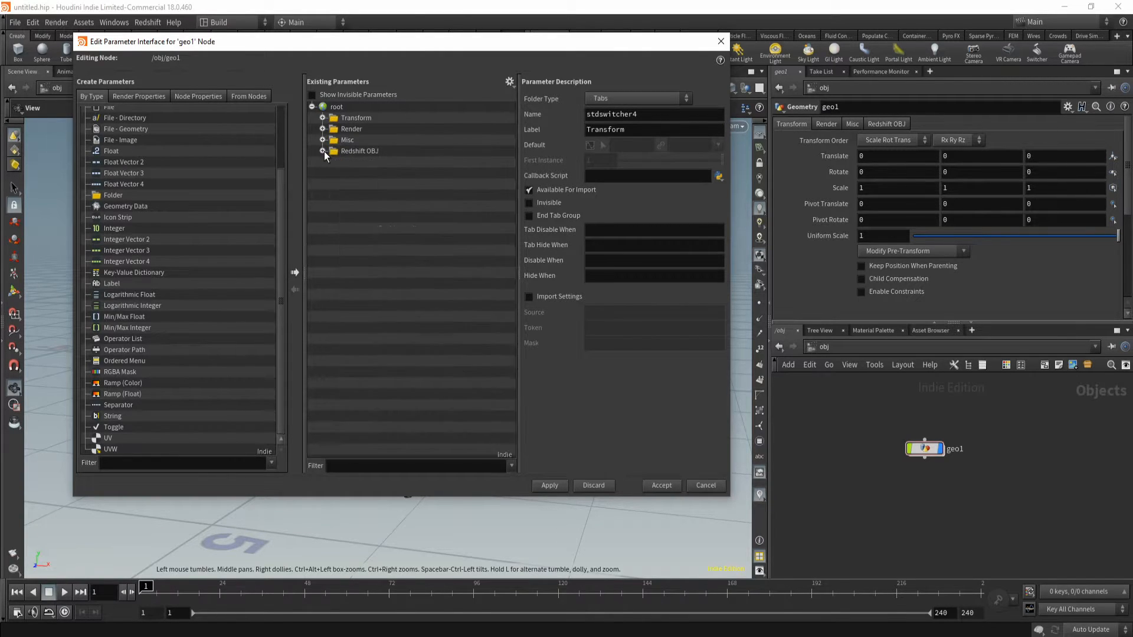
{"action": "left_click", "coordinate": [373, 119]}
{"action": "left_click", "coordinate": [391, 151], "text": "shift"}
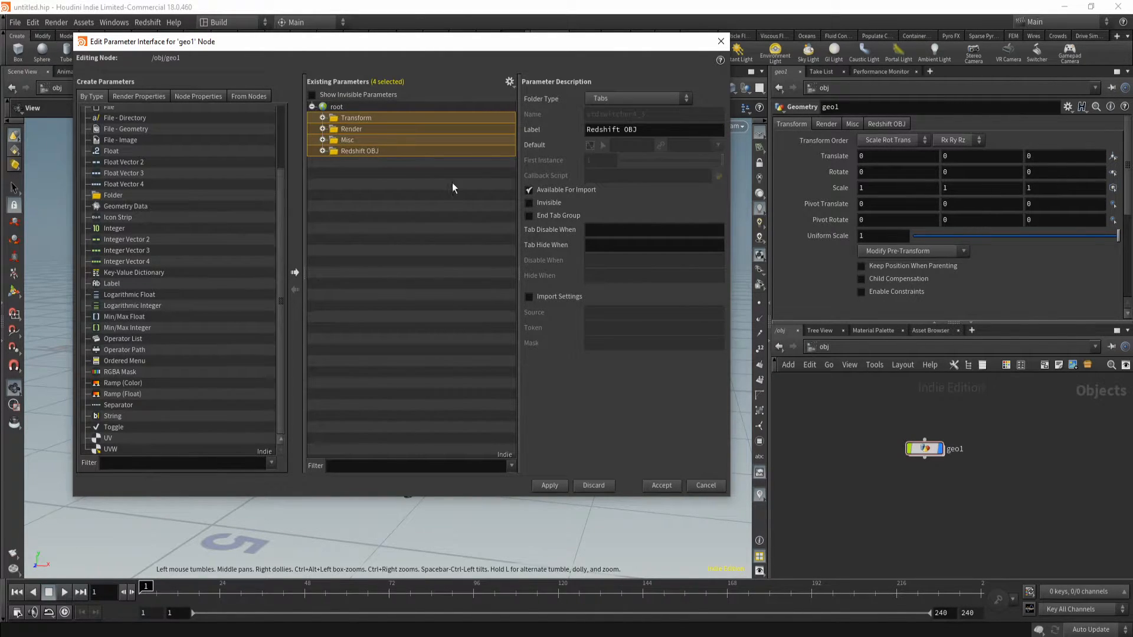
{"action": "left_click", "coordinate": [530, 201]}
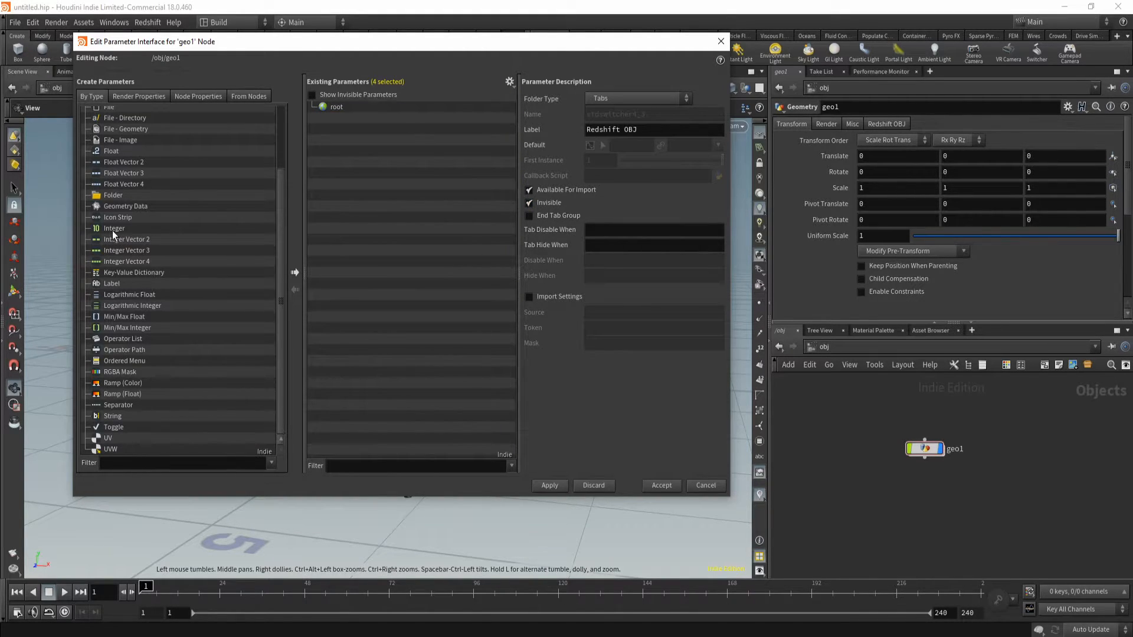
Add a new folder under root in geo1's existing parameters and label it Settings
{"action": "left_click_drag", "start_coordinate": [112, 196], "coordinate": [337, 116]}
{"action": "triple_click", "coordinate": [602, 130]}
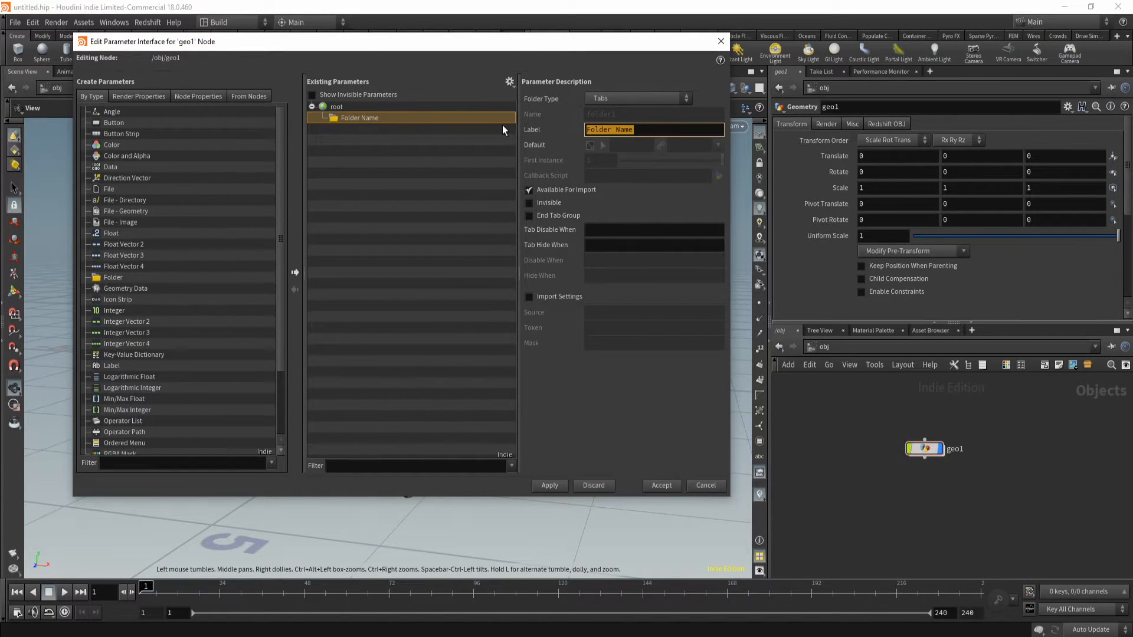
{"action": "type", "text": "SA"}
{"action": "type", "text": "ettings"}
{"action": "key", "text": "Return"}
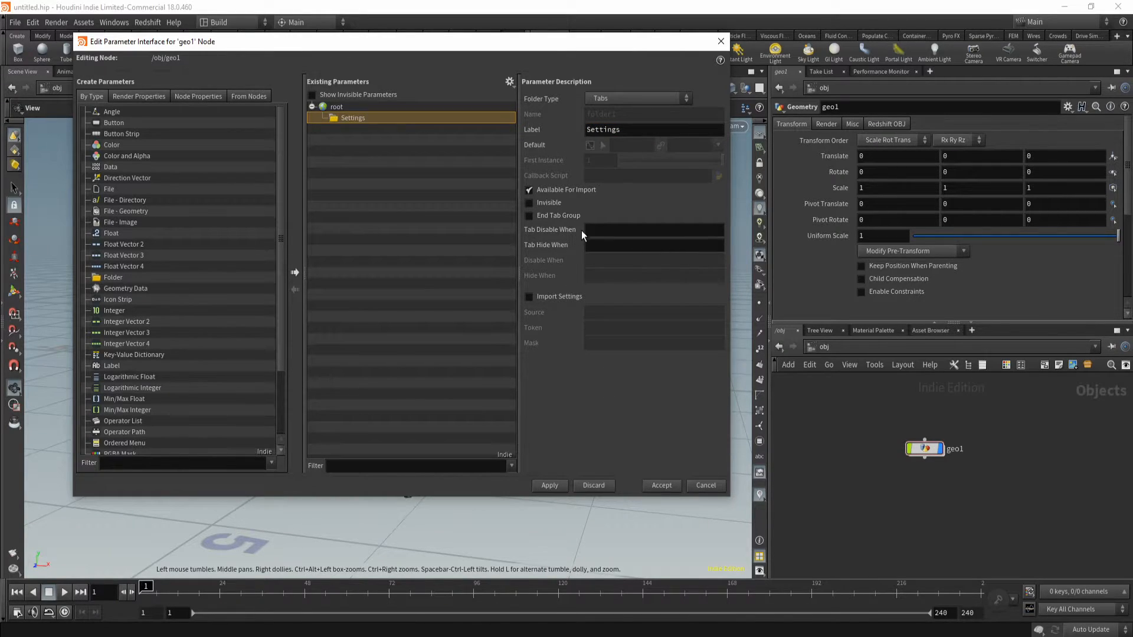
{"action": "left_click", "coordinate": [660, 230]}
{"action": "left_click", "coordinate": [603, 245]}
{"action": "left_click", "coordinate": [587, 425]}
{"action": "left_click_drag", "start_coordinate": [139, 242], "coordinate": [347, 117]}
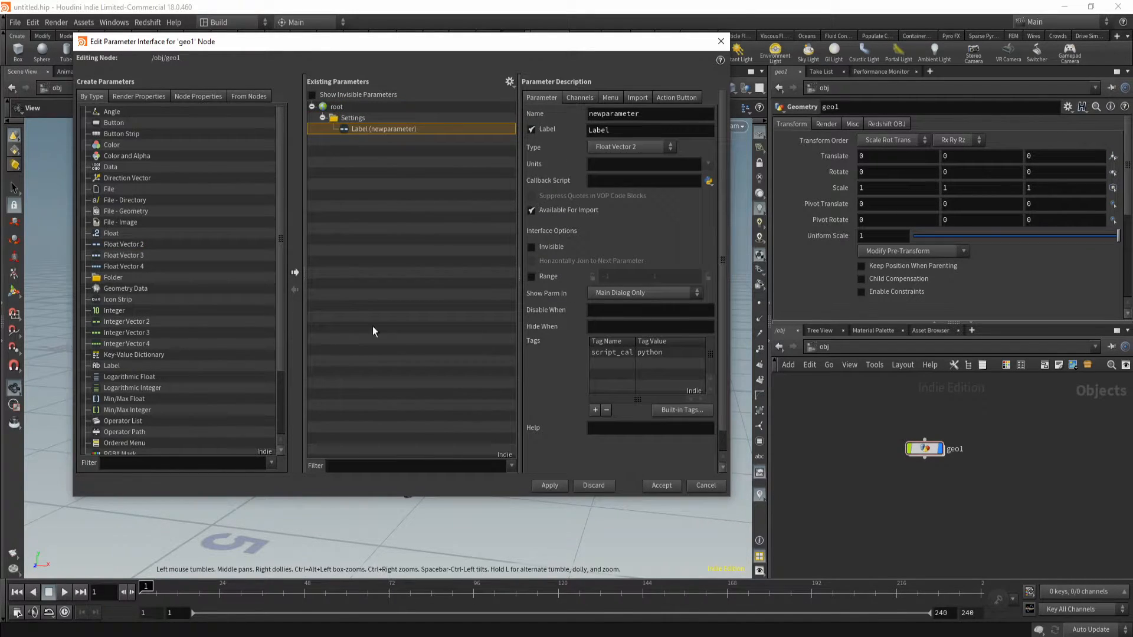
{"action": "left_click_drag", "start_coordinate": [149, 402], "coordinate": [346, 139]}
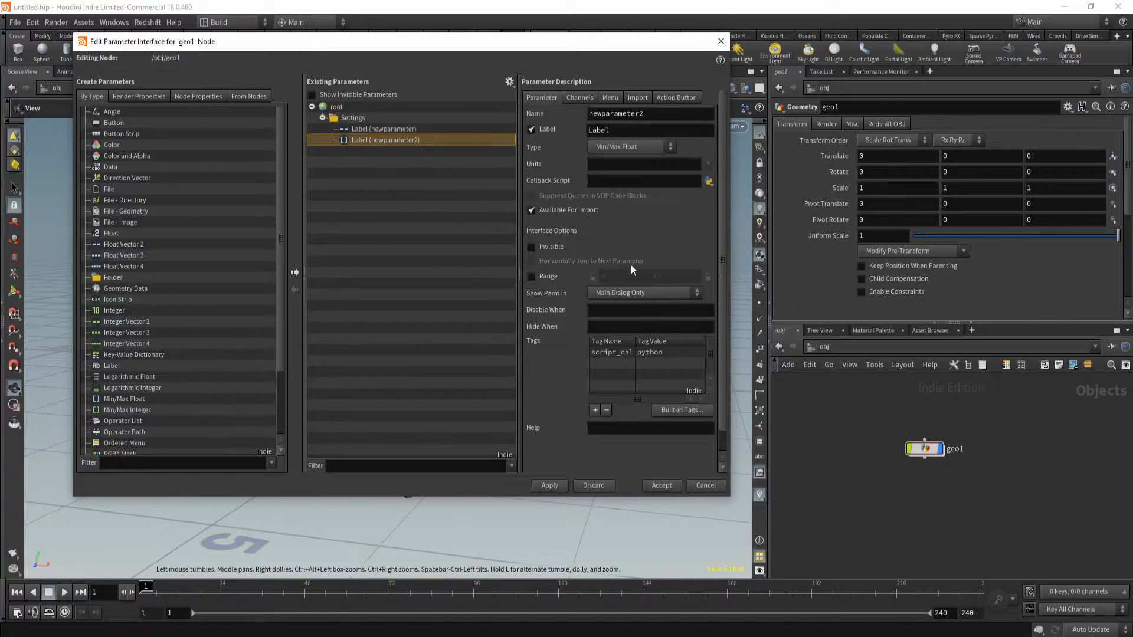
{"action": "left_click", "coordinate": [398, 132]}
{"action": "key", "text": "Delete"}
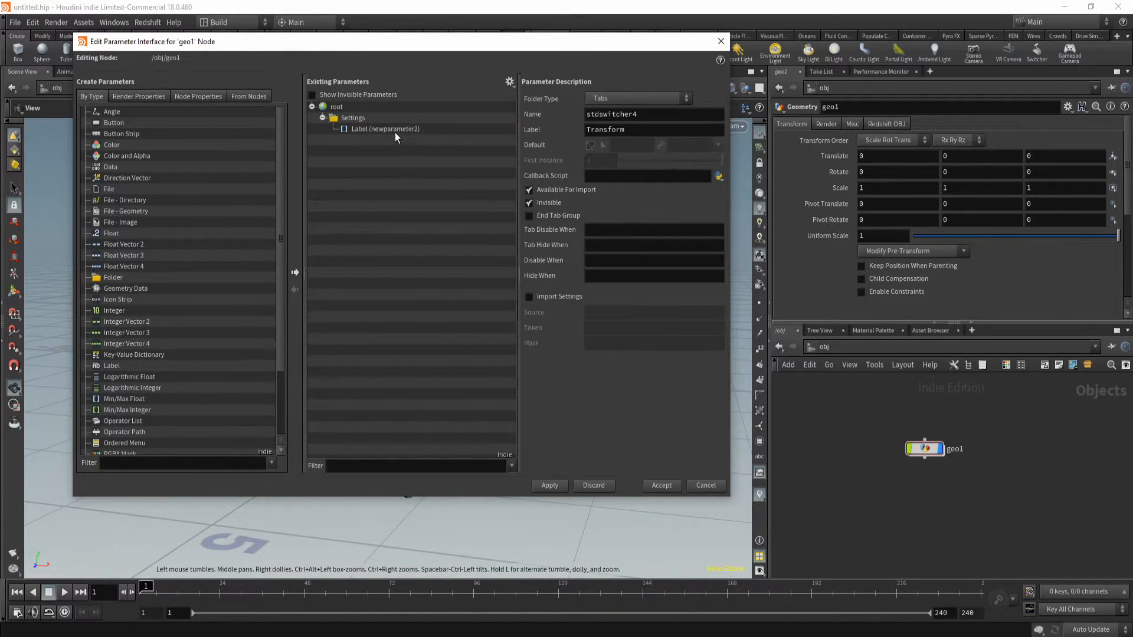
{"action": "left_click", "coordinate": [395, 132]}
{"action": "key", "text": "Delete"}
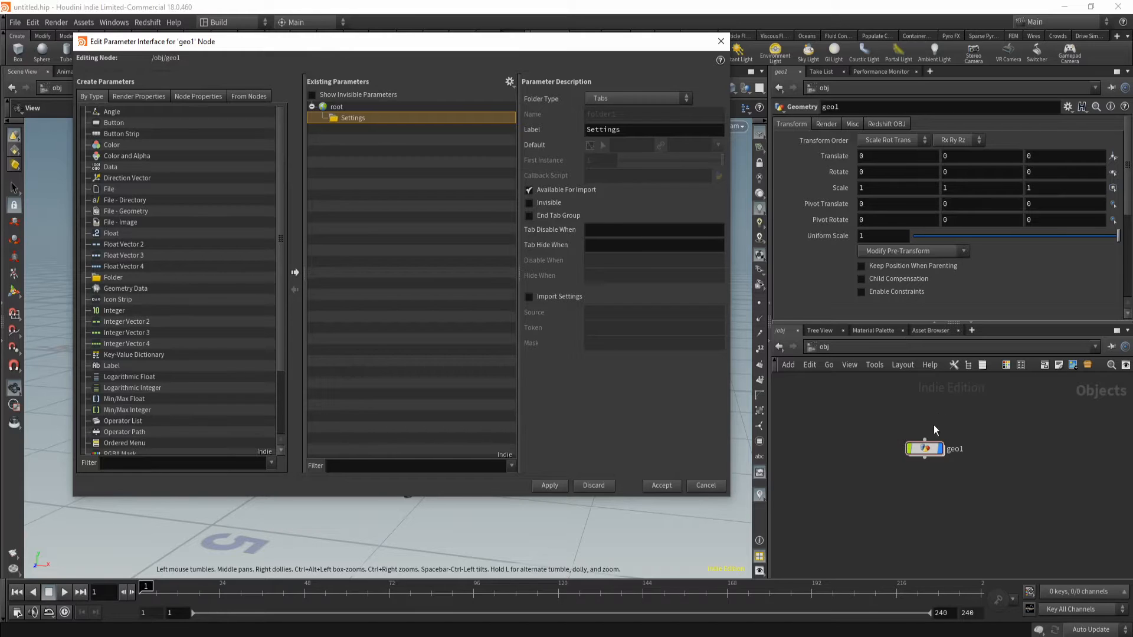
Promote the Select Input parameter of switch1 inside geo1 into the Settings folder
{"action": "double_click", "coordinate": [926, 450]}
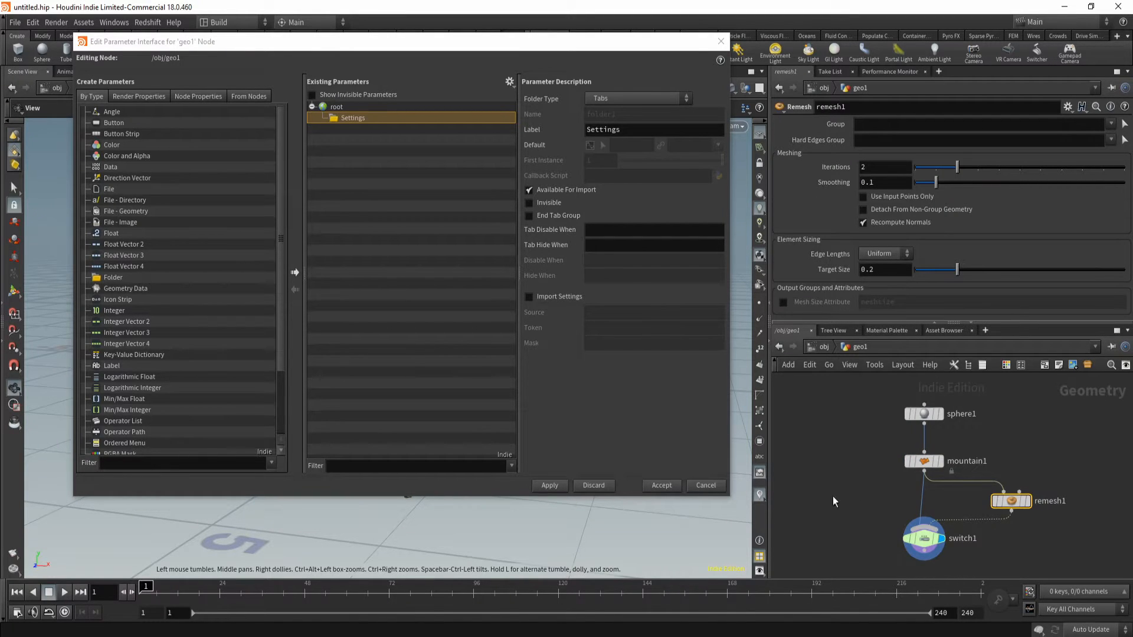
{"action": "left_click", "coordinate": [921, 536]}
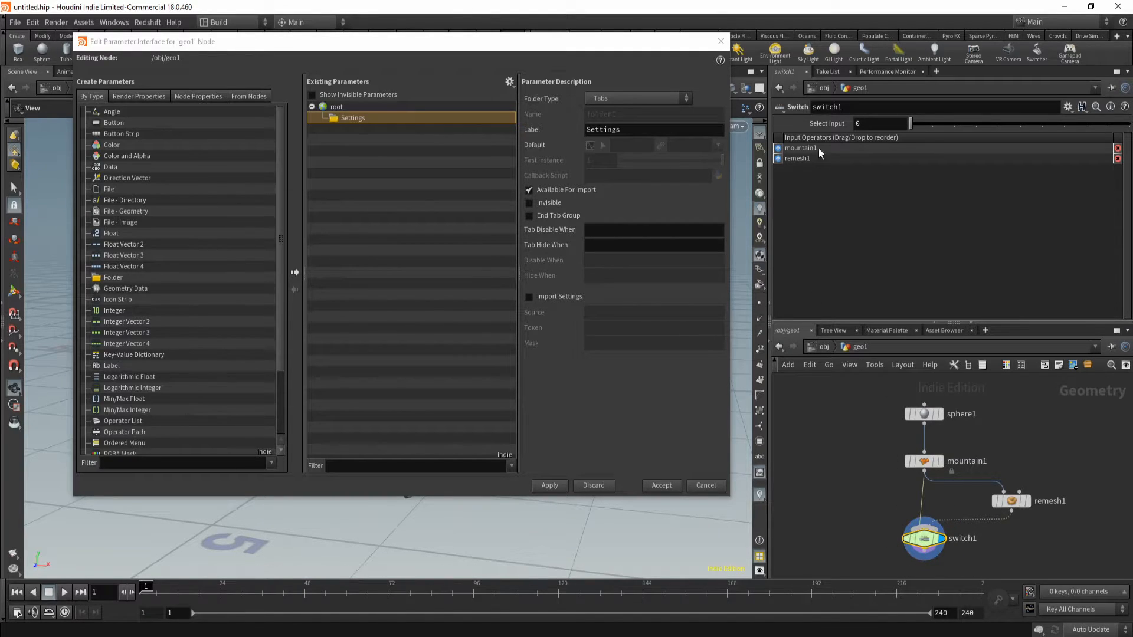
{"action": "left_click_drag", "start_coordinate": [671, 191], "coordinate": [393, 139]}
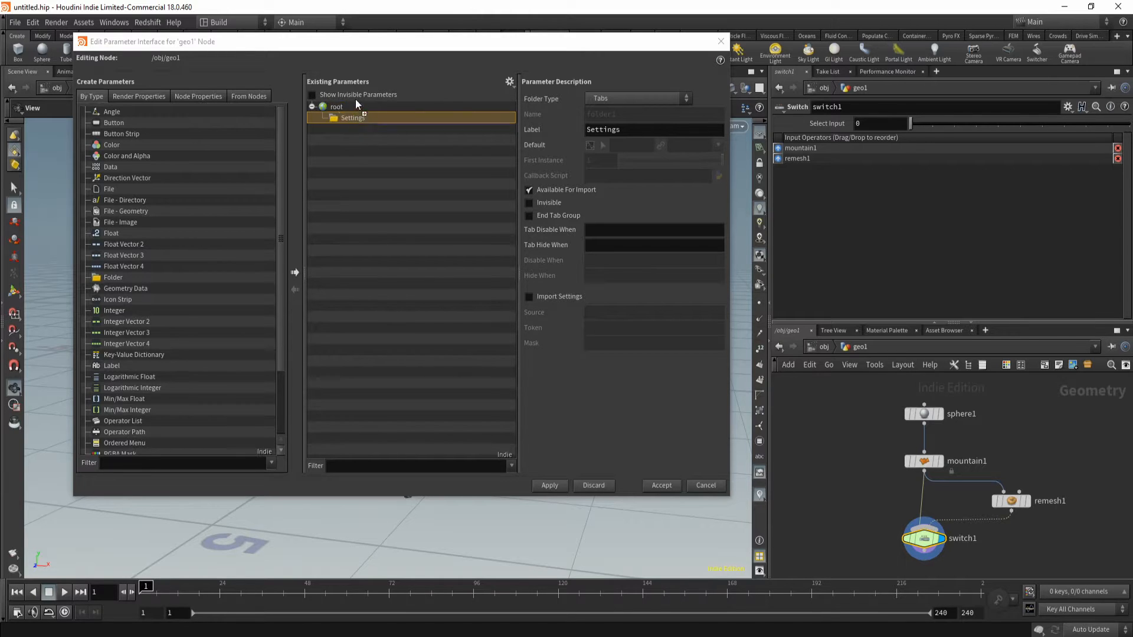
{"action": "left_click_drag", "start_coordinate": [349, 100], "coordinate": [347, 99]}
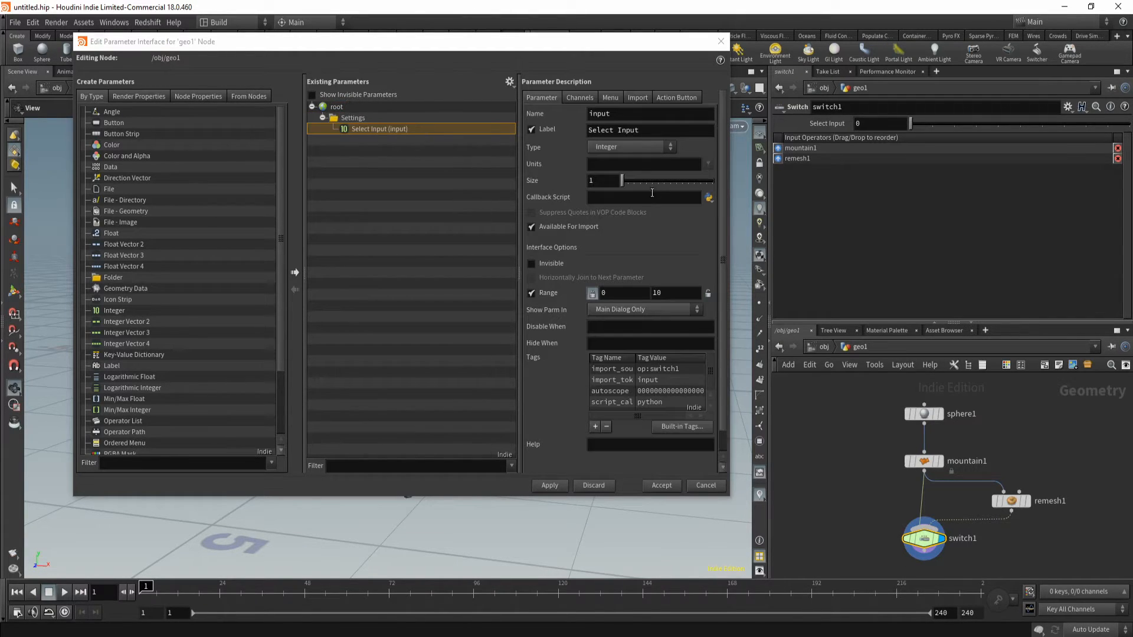
Label the promoted switch parameter "Remesh?", name it Remesh, and apply the interface changes
{"action": "triple_click", "coordinate": [668, 129]}
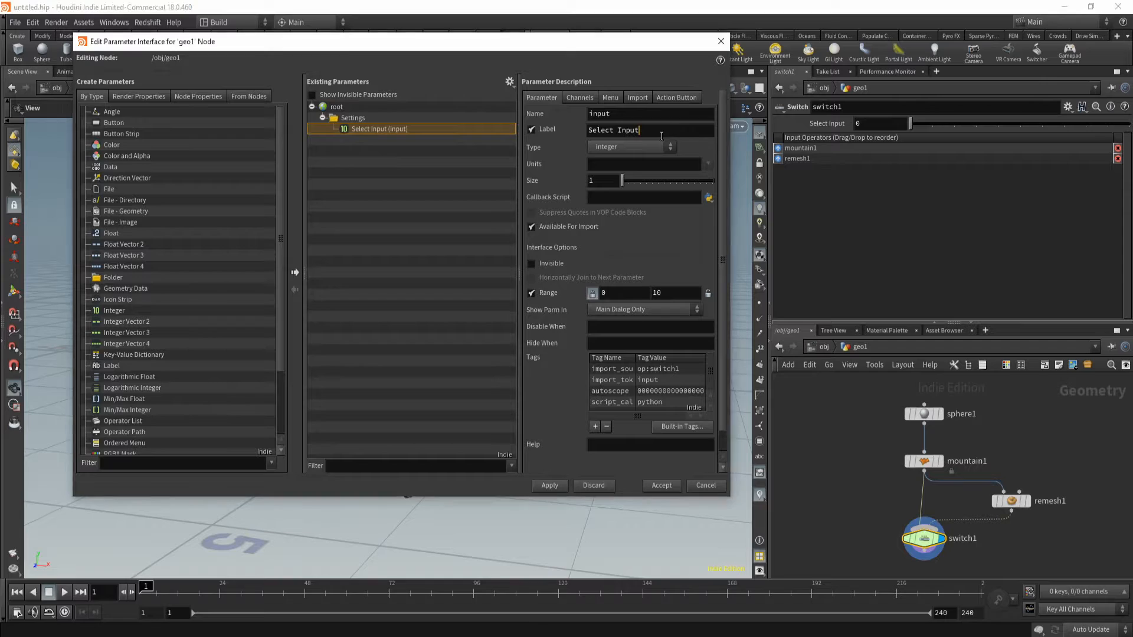
{"action": "type", "text": "Re"}
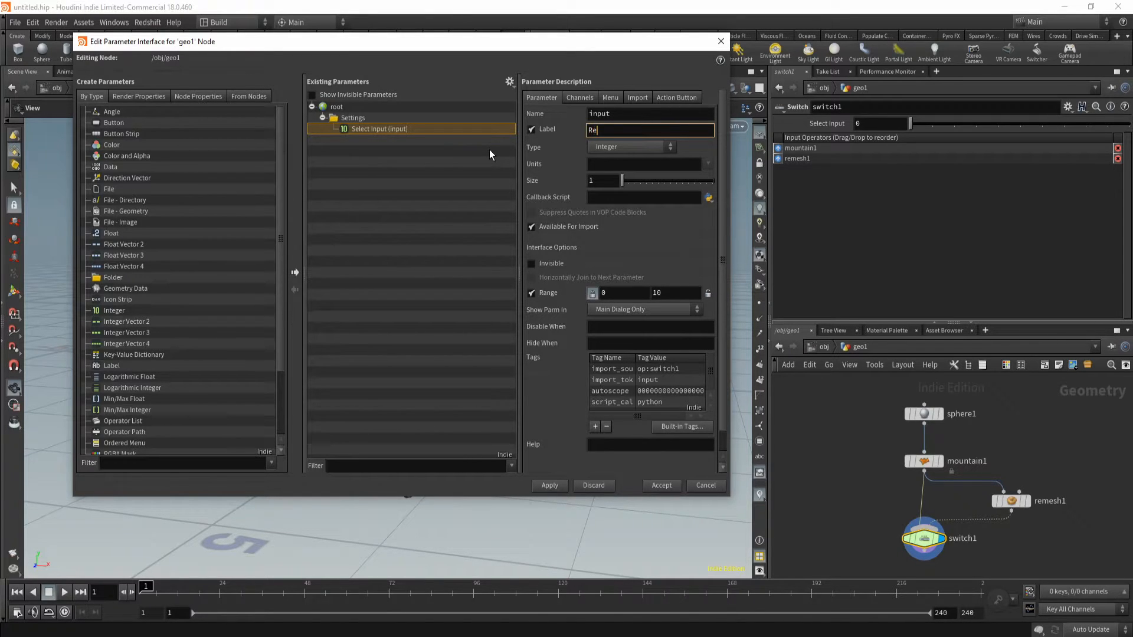
{"action": "type", "text": "mesh?"}
{"action": "key", "text": "Return"}
{"action": "double_click", "coordinate": [599, 113]}
{"action": "type", "text": "Remesh_"}
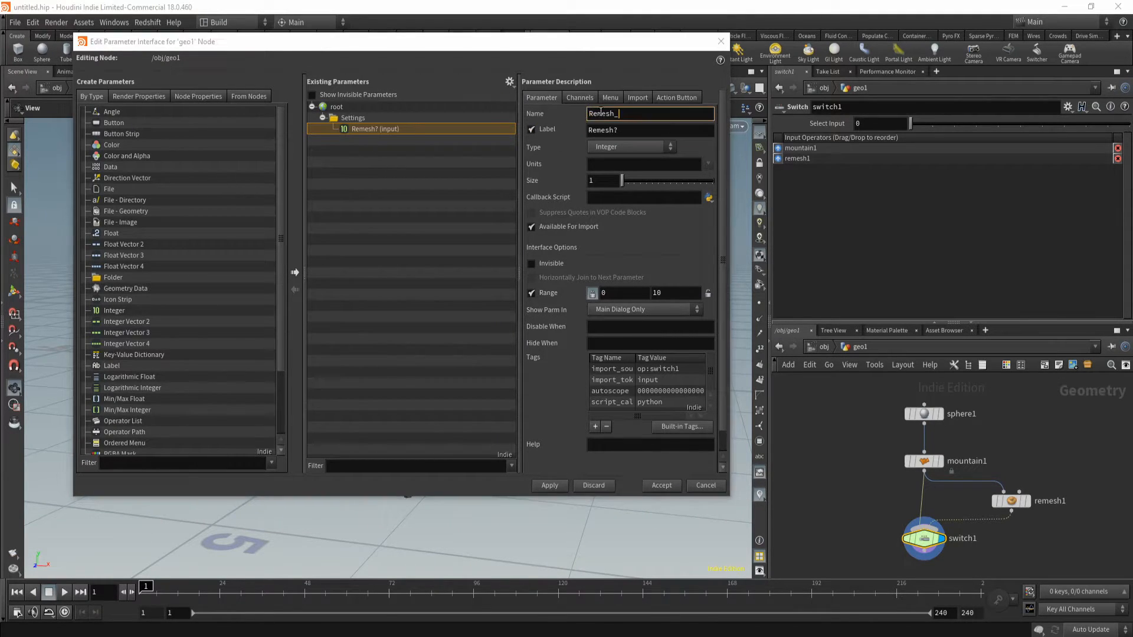
{"action": "key", "text": "BackSpace"}
{"action": "left_click", "coordinate": [678, 240]}
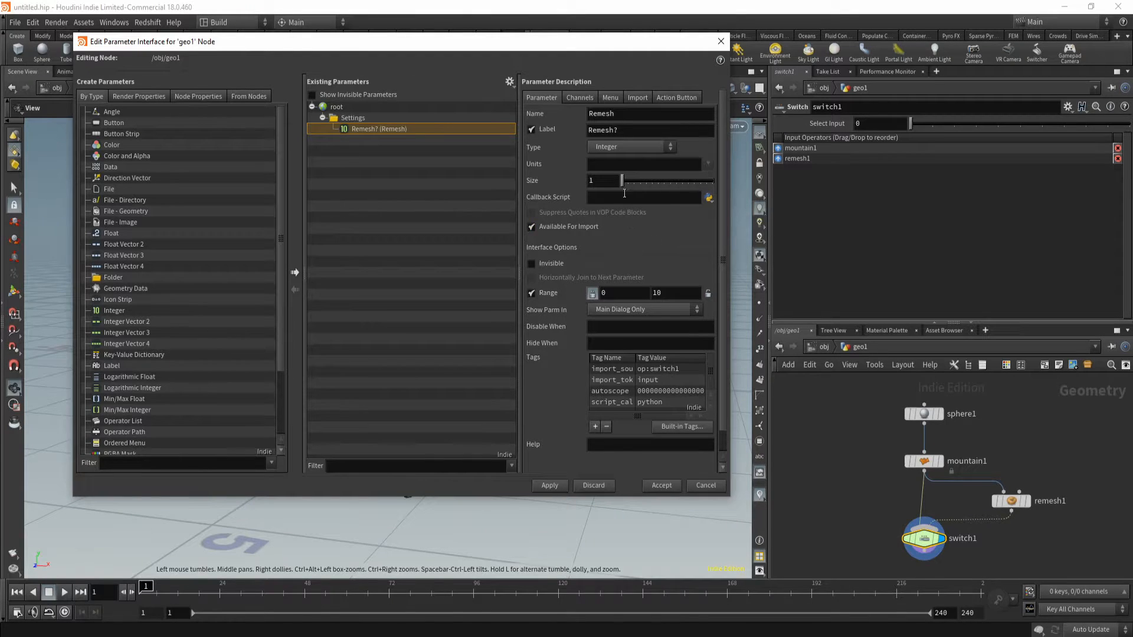
{"action": "left_click", "coordinate": [549, 488]}
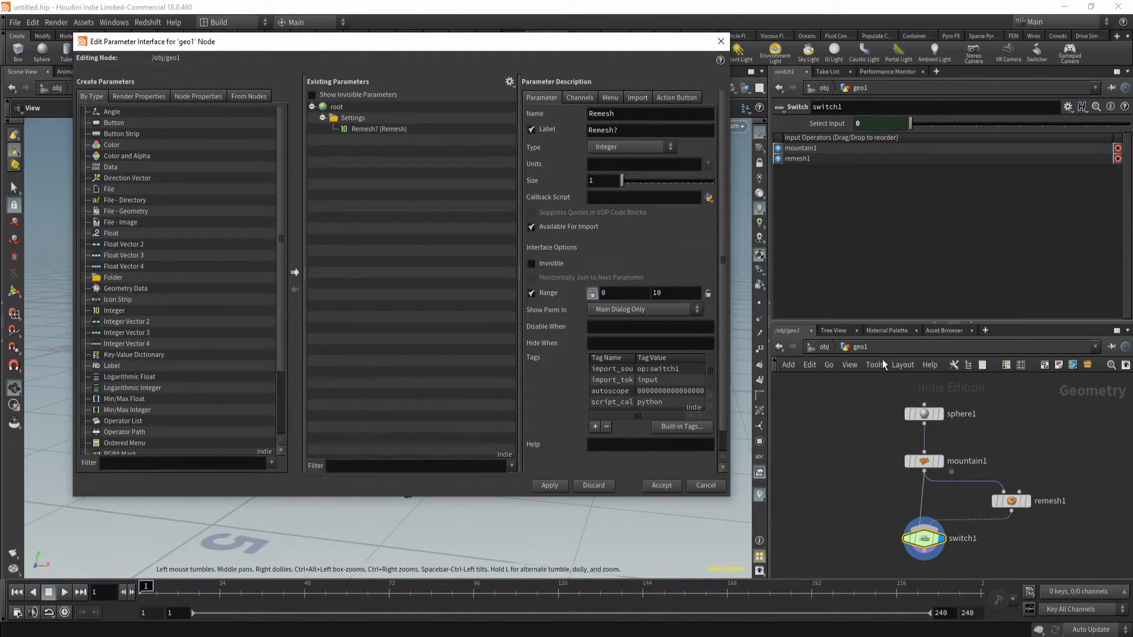
Return to the object level, change the Remesh? parameter's type to Toggle, and apply the change
{"action": "left_click", "coordinate": [825, 347]}
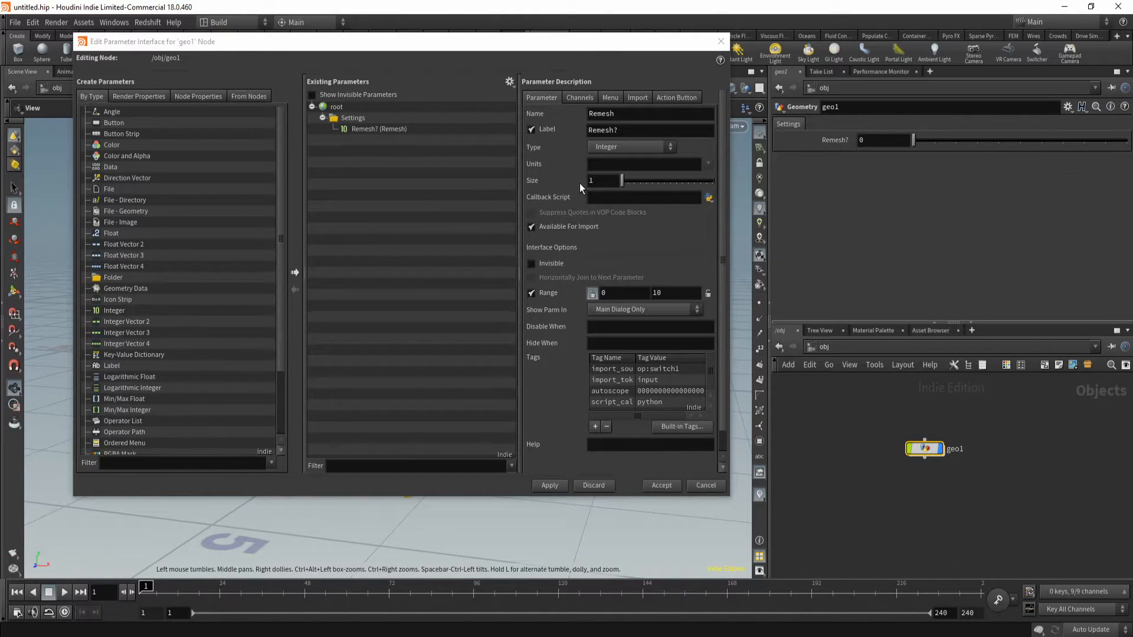
{"action": "left_click", "coordinate": [607, 146]}
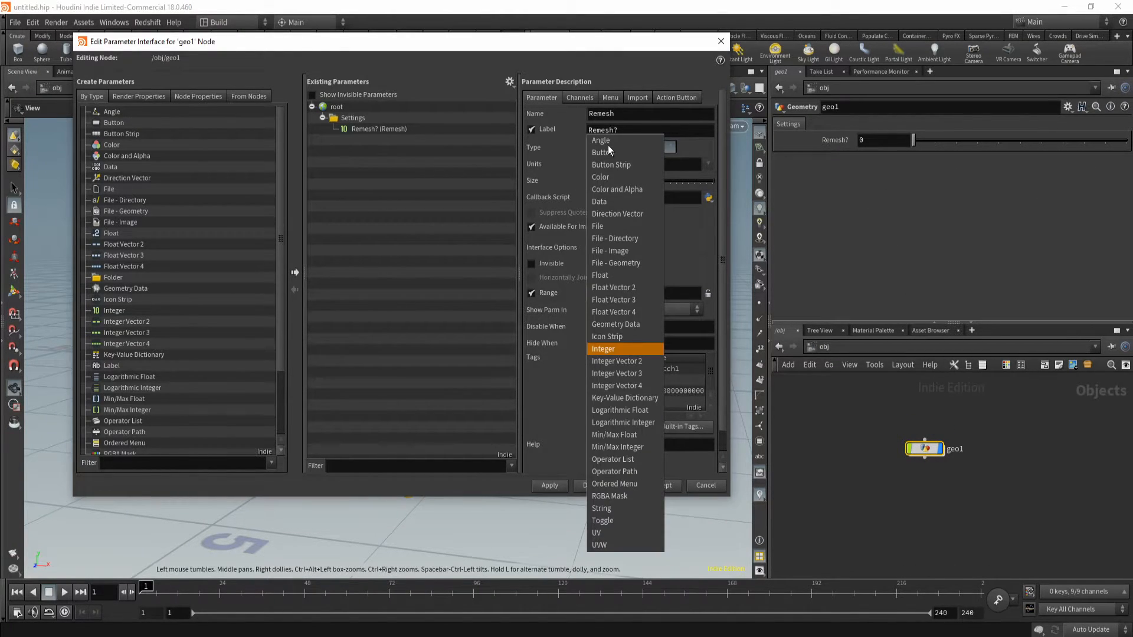
{"action": "left_click", "coordinate": [623, 519]}
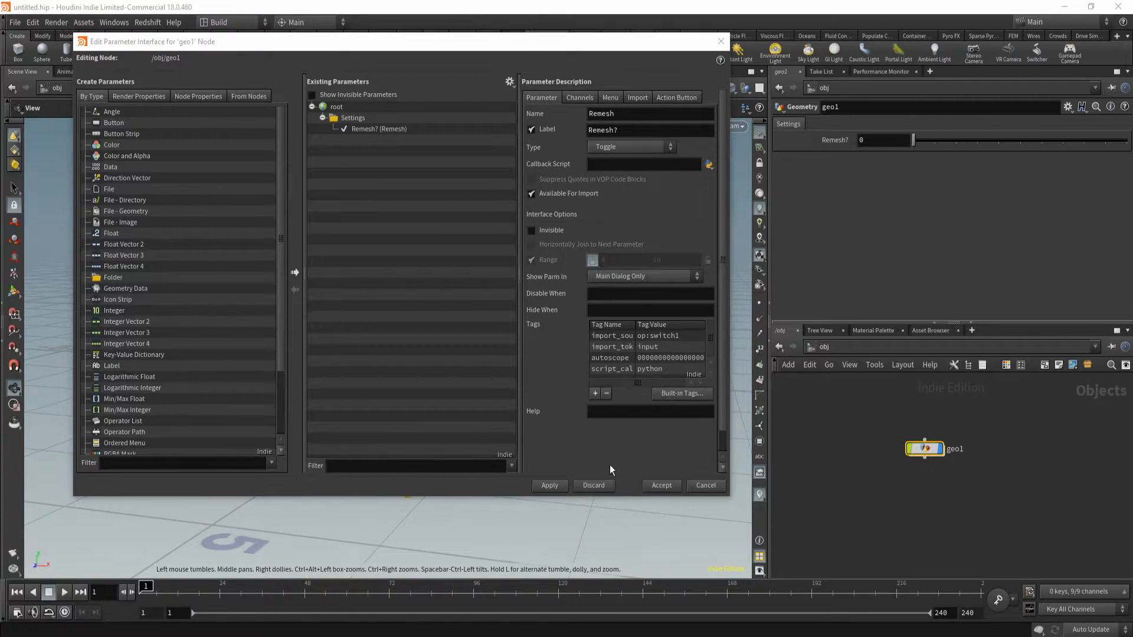
{"action": "left_click", "coordinate": [561, 484]}
Test the Remesh? toggle on geo1 by switching it on and off with the geometry in view
{"action": "left_click", "coordinate": [863, 139]}
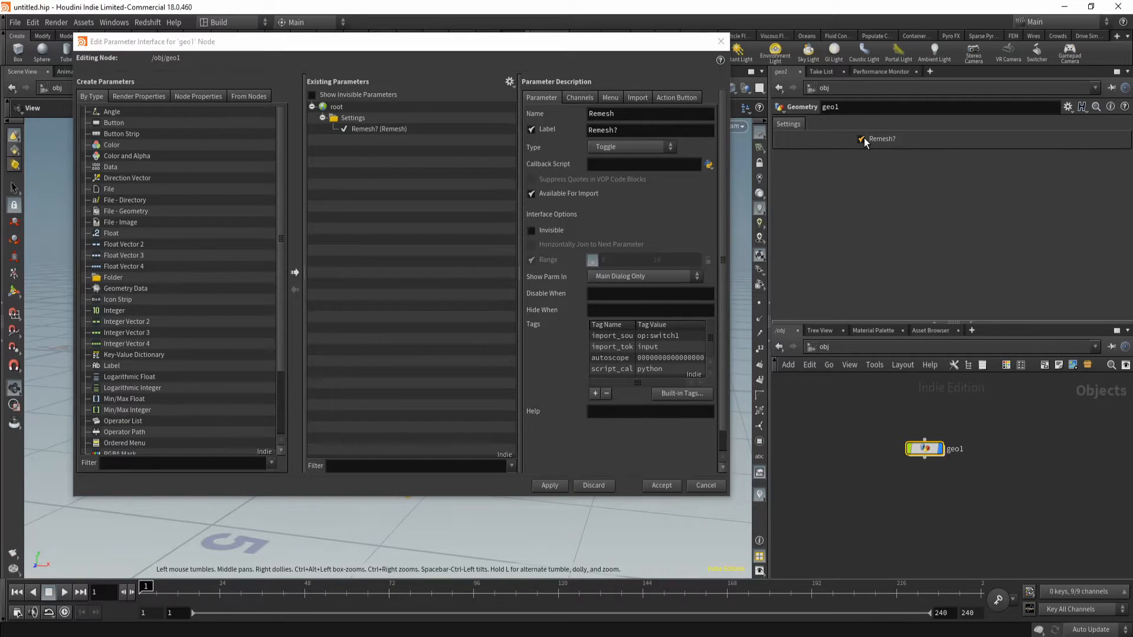
{"action": "left_click", "coordinate": [862, 139]}
{"action": "left_click_drag", "start_coordinate": [617, 42], "coordinate": [763, 383]}
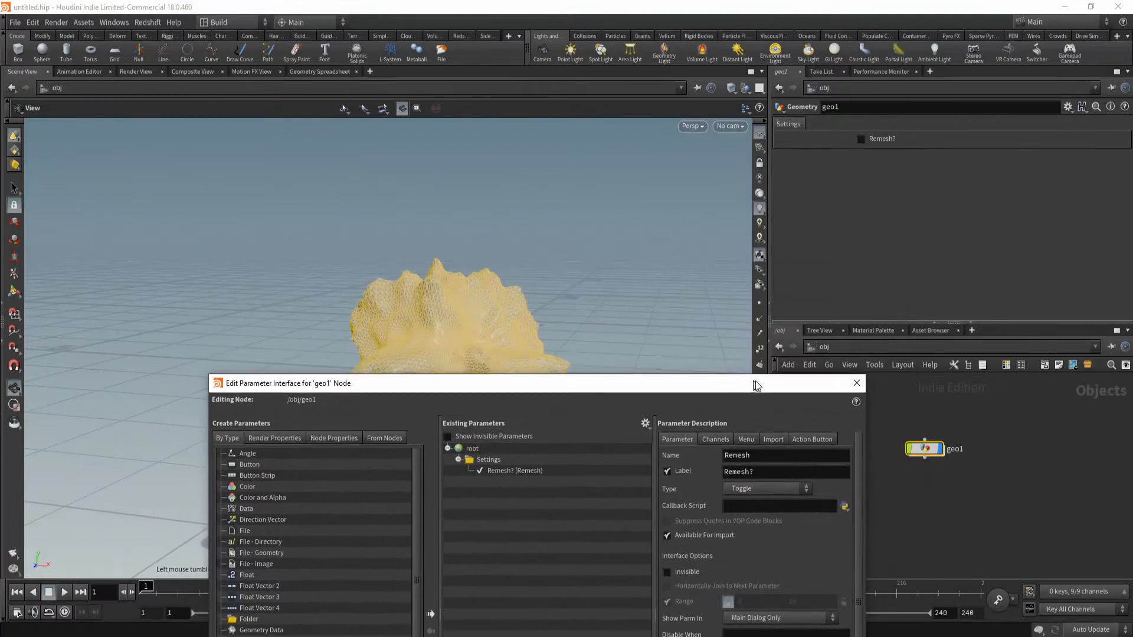
{"action": "left_click", "coordinate": [862, 140]}
{"action": "left_click", "coordinate": [862, 140]}
{"action": "left_click", "coordinate": [862, 140]}
{"action": "left_click", "coordinate": [862, 140]}
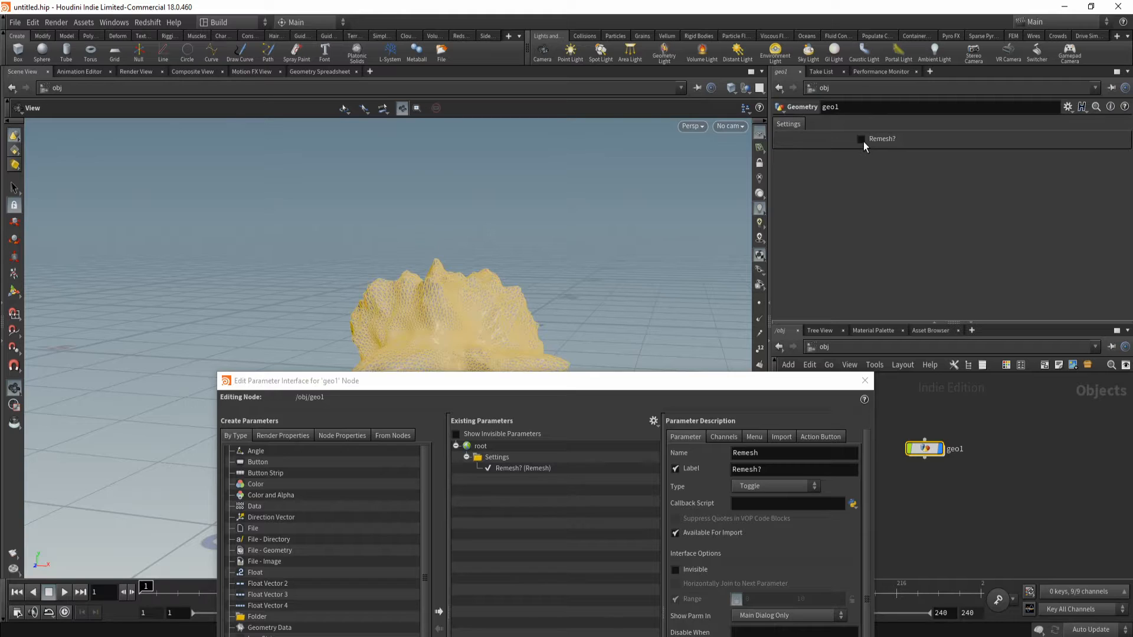
Add a Separator below the Remesh? toggle in the Settings folder
{"action": "left_click_drag", "start_coordinate": [596, 390], "coordinate": [511, 72]}
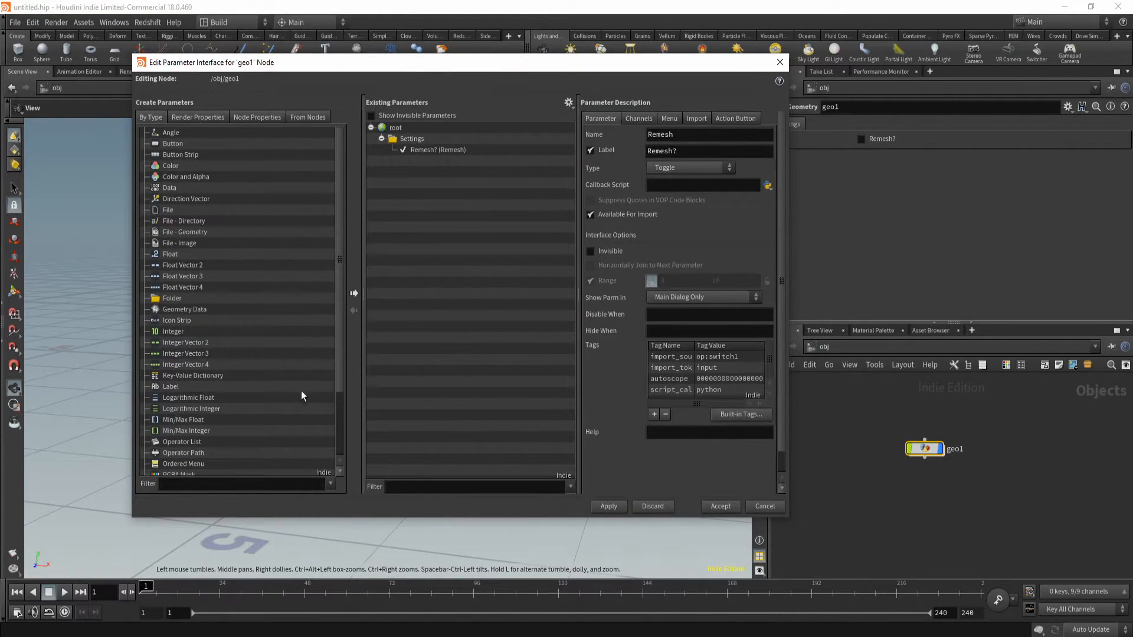
{"action": "scroll", "coordinate": [219, 366], "scroll_direction": "down", "scroll_amount": 3}
{"action": "left_click_drag", "start_coordinate": [185, 425], "coordinate": [416, 142]}
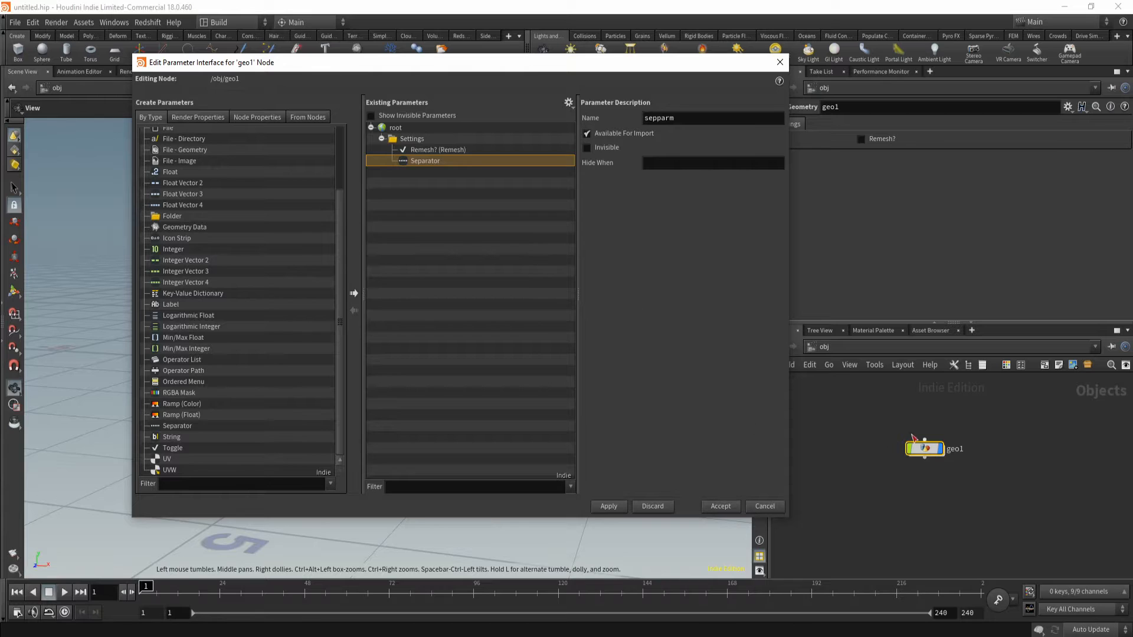
Inside geo1, promote remesh1's Iterations, Smoothing, Edge Lengths and Target Size parameters into the Settings folder below the Separator
{"action": "double_click", "coordinate": [927, 450]}
{"action": "left_click", "coordinate": [1011, 501]}
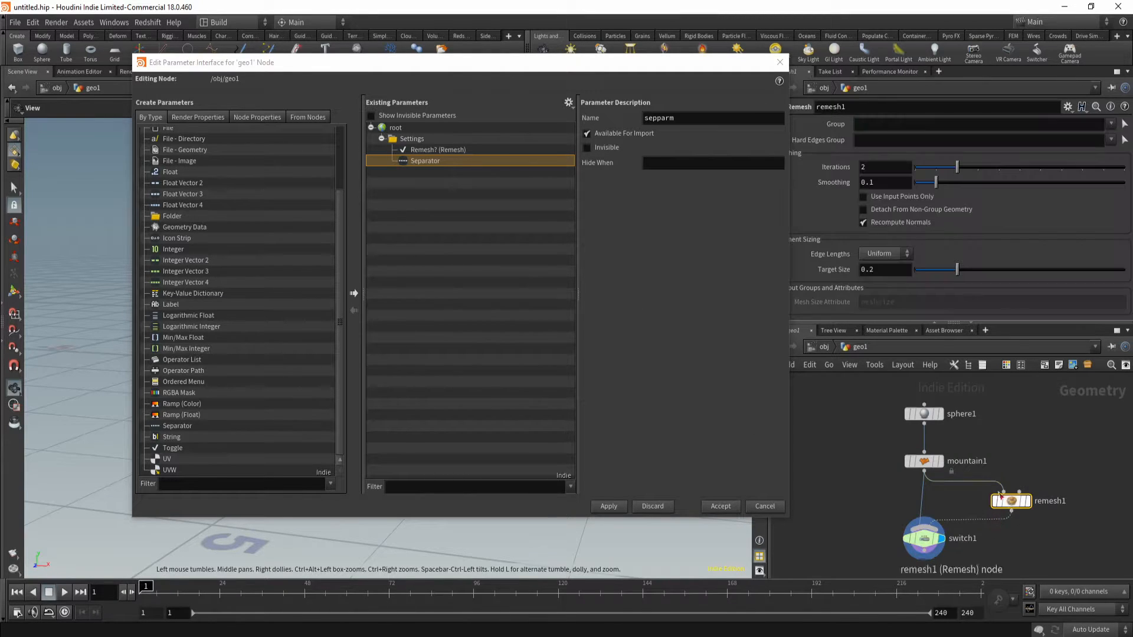
{"action": "left_click_drag", "start_coordinate": [566, 69], "coordinate": [491, 64]}
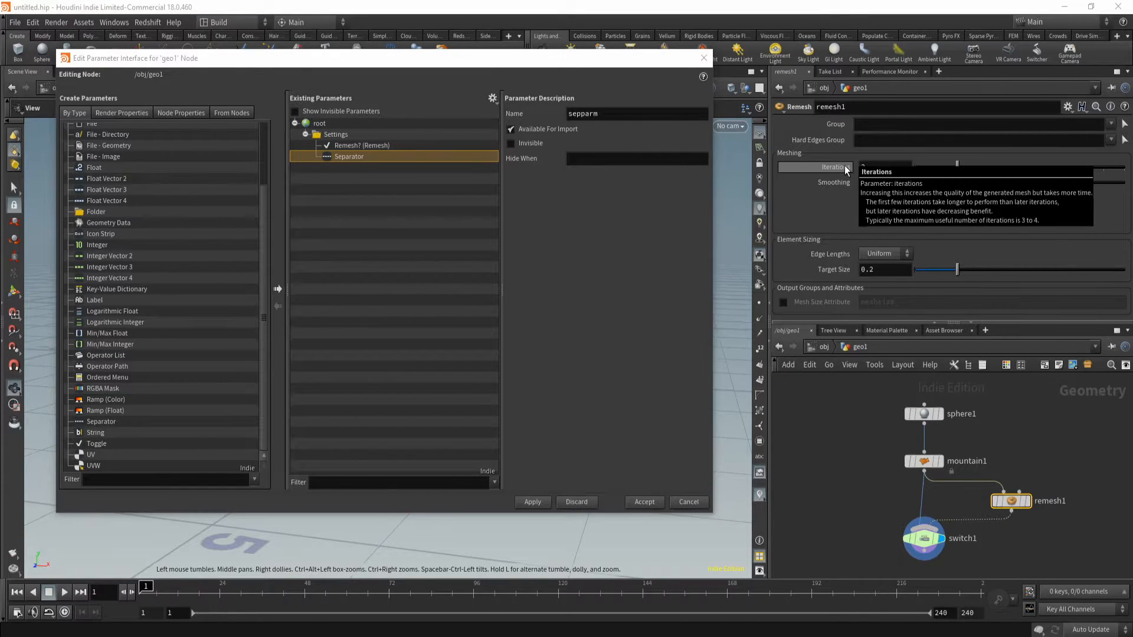
{"action": "left_click_drag", "start_coordinate": [843, 169], "coordinate": [394, 157]}
{"action": "left_click_drag", "start_coordinate": [847, 253], "coordinate": [846, 252]}
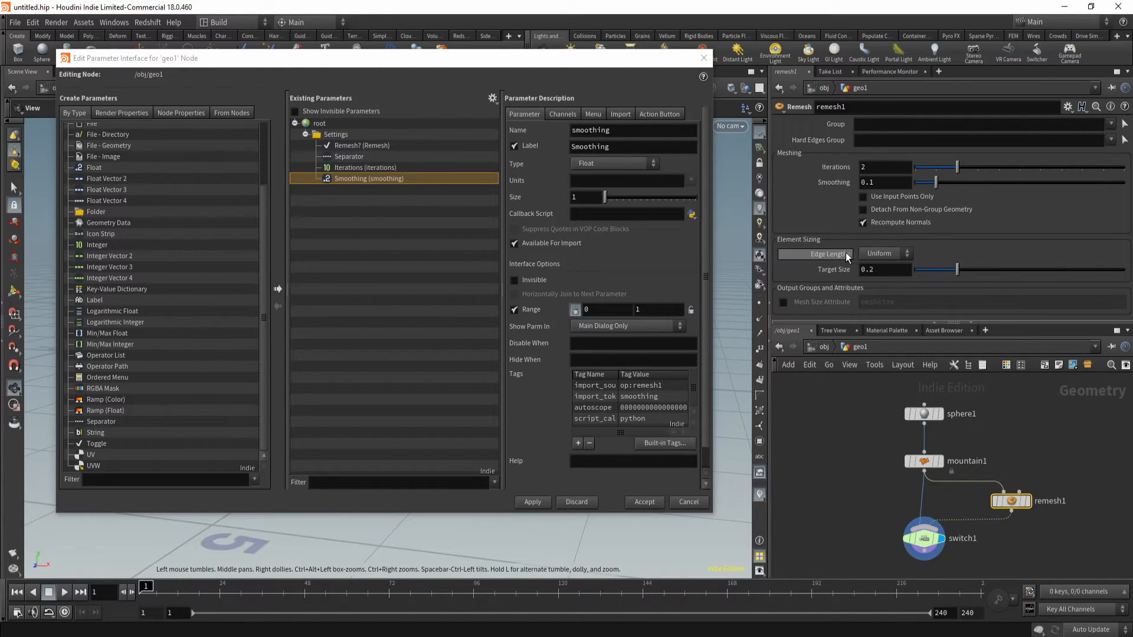
{"action": "left_click_drag", "start_coordinate": [341, 170], "coordinate": [343, 180]}
{"action": "left_click_drag", "start_coordinate": [833, 270], "coordinate": [321, 134]}
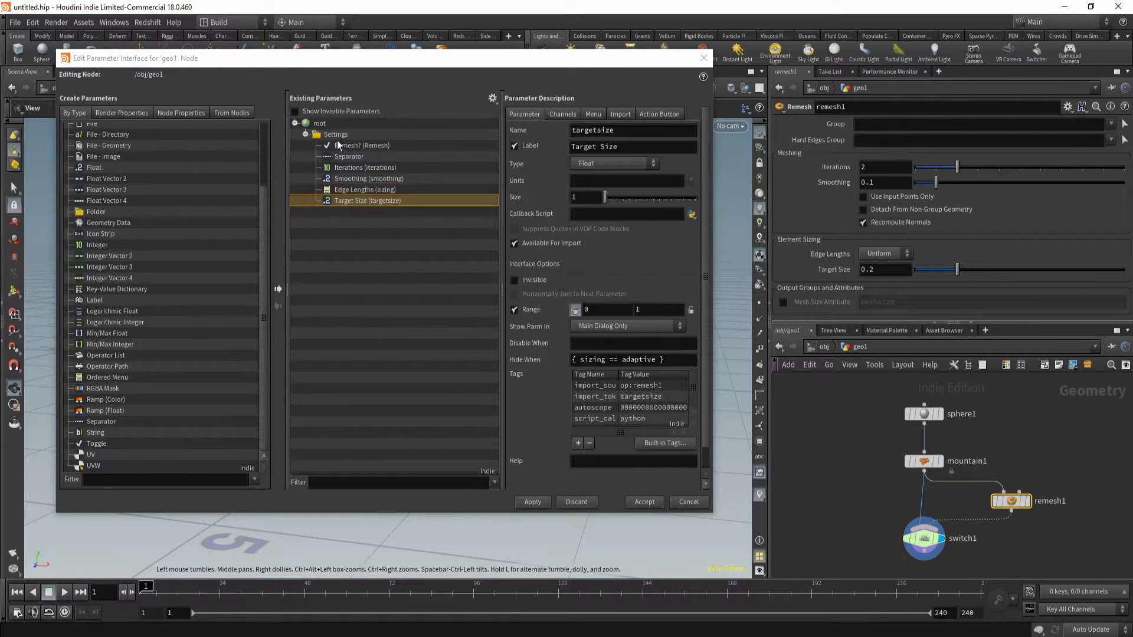
Review the parameter descriptions of the promoted Iterations, Smoothing, Edge Lengths and Target Size controls
{"action": "left_click", "coordinate": [370, 189]}
{"action": "left_click", "coordinate": [359, 170]}
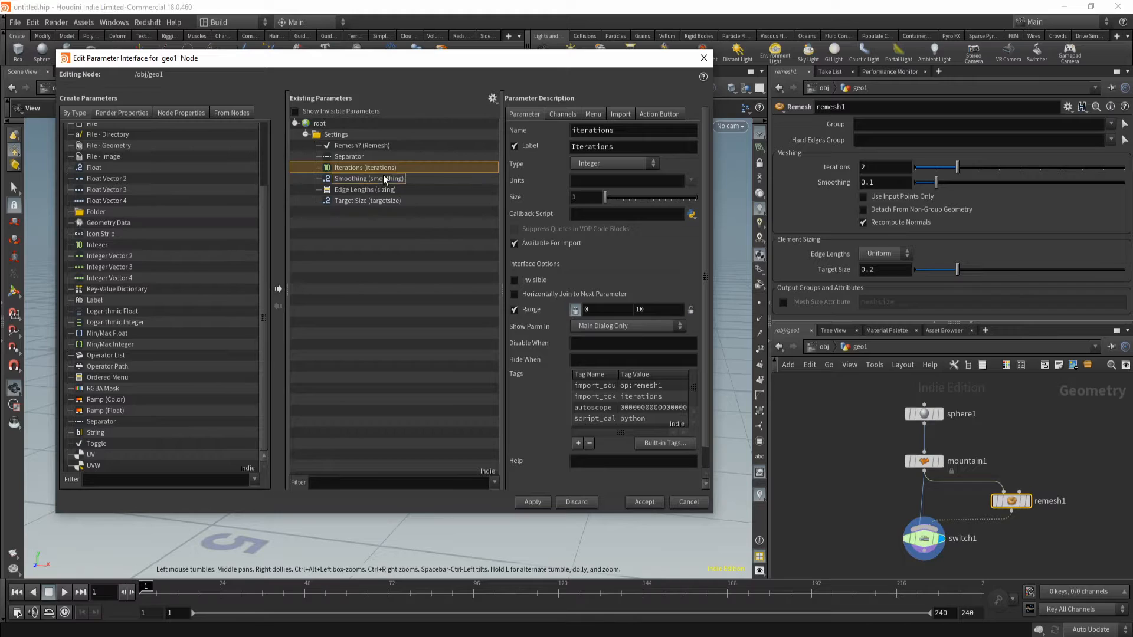
{"action": "left_click", "coordinate": [383, 179]}
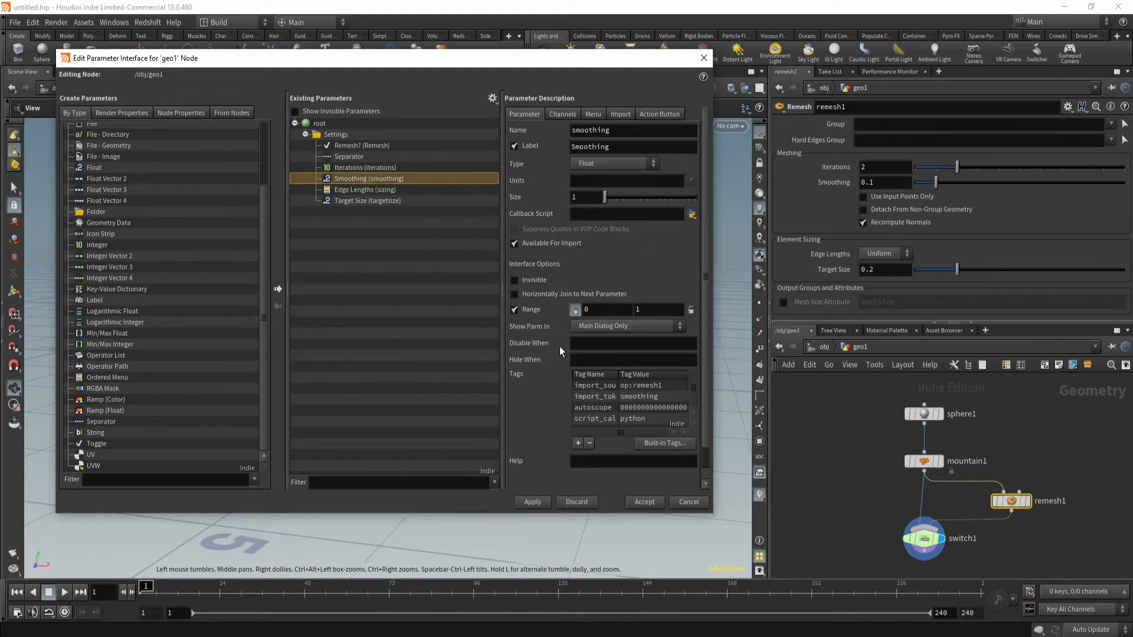
{"action": "left_click", "coordinate": [399, 190]}
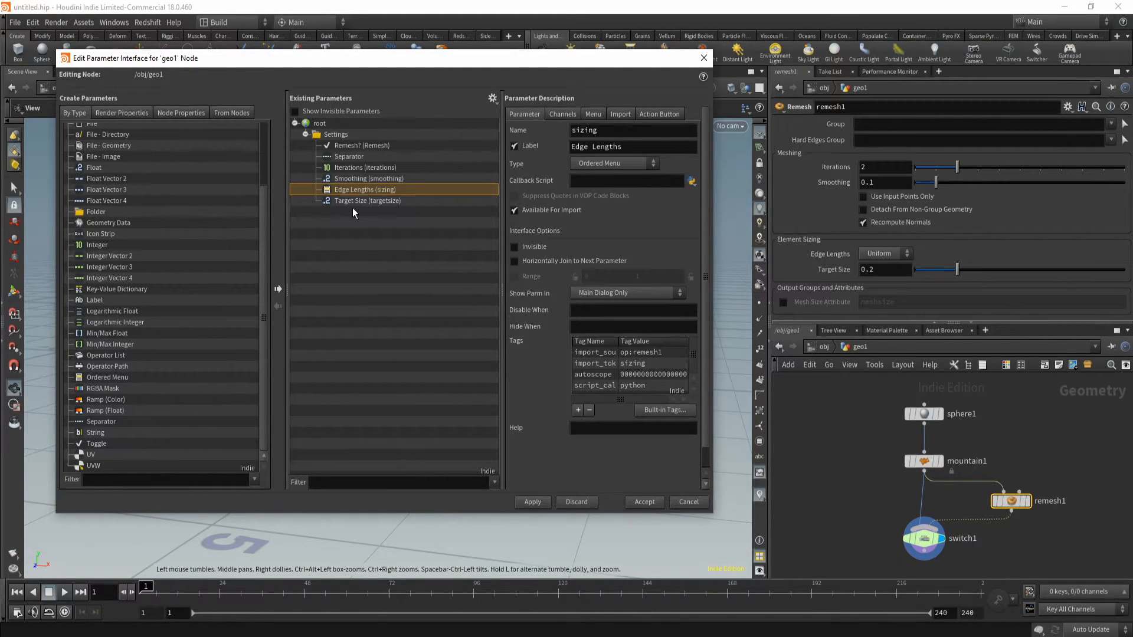
{"action": "left_click", "coordinate": [378, 202]}
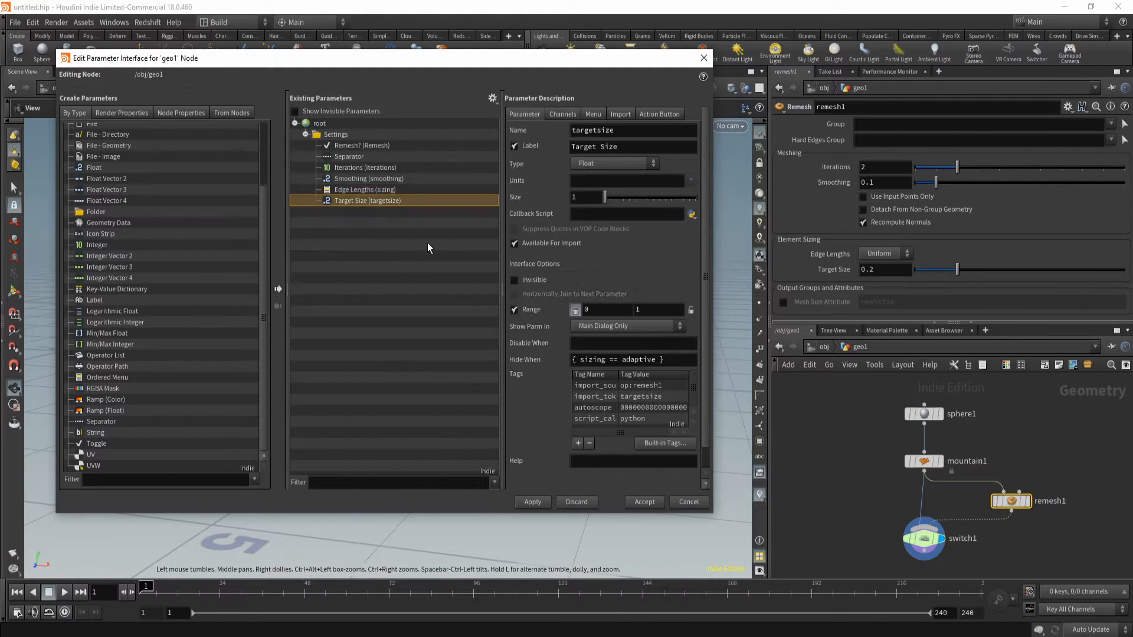
Compare Target Size's Hide When condition with the Edge Lengths parameter's internal name and its menu options on remesh1
{"action": "left_click_drag", "start_coordinate": [672, 361], "coordinate": [401, 348]}
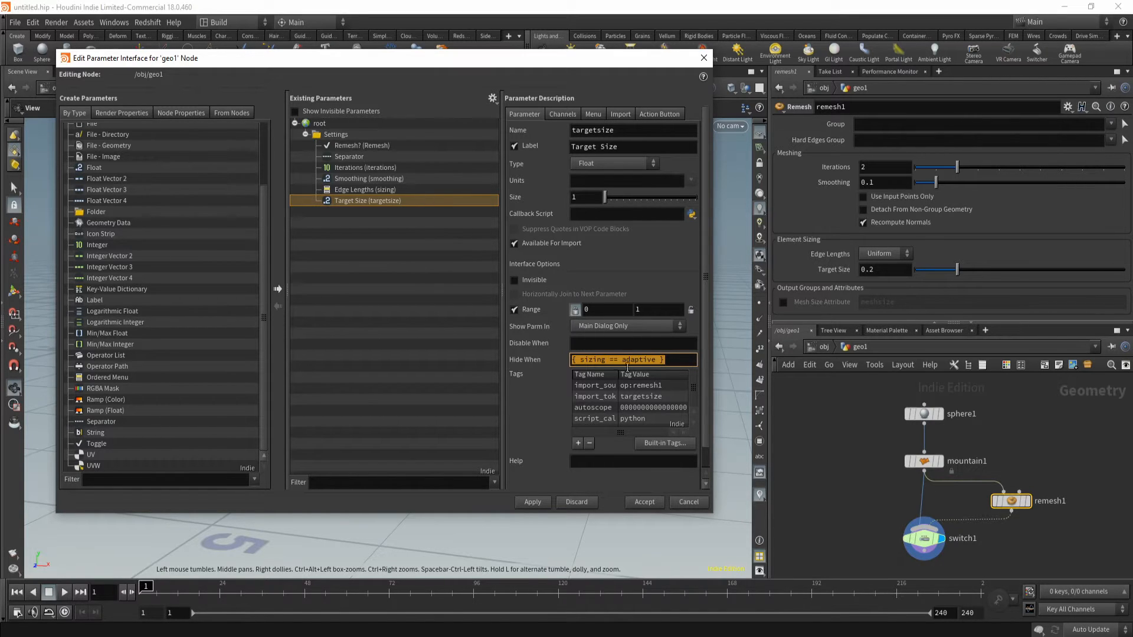
{"action": "left_click", "coordinate": [440, 189]}
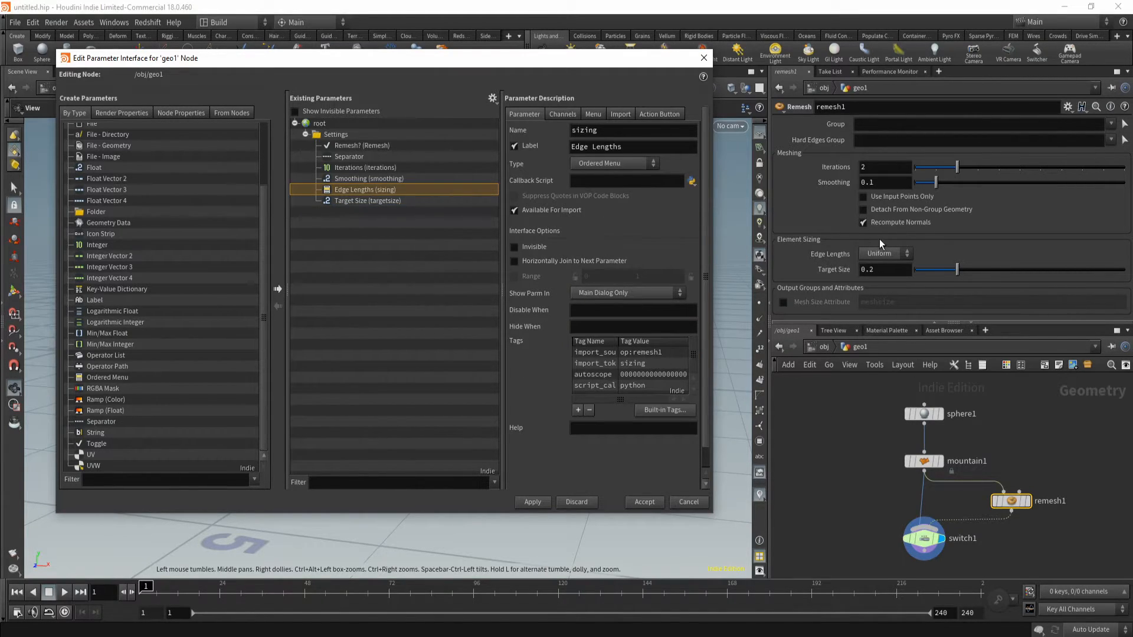
{"action": "left_click_drag", "start_coordinate": [599, 130], "coordinate": [541, 133]}
{"action": "left_click", "coordinate": [380, 201]}
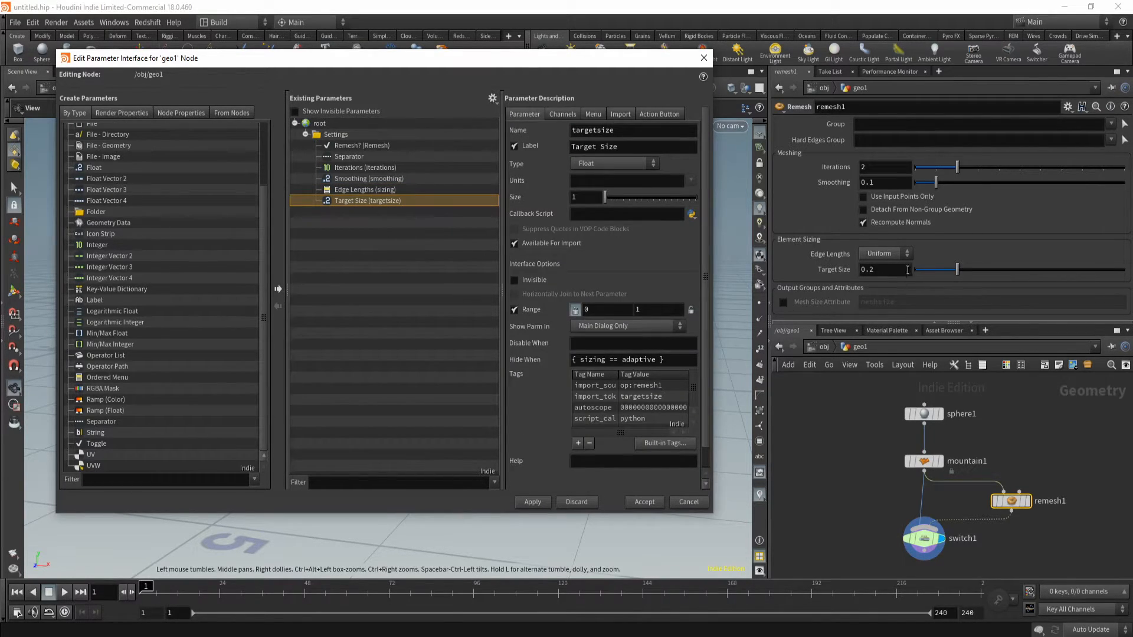
{"action": "left_click", "coordinate": [892, 254]}
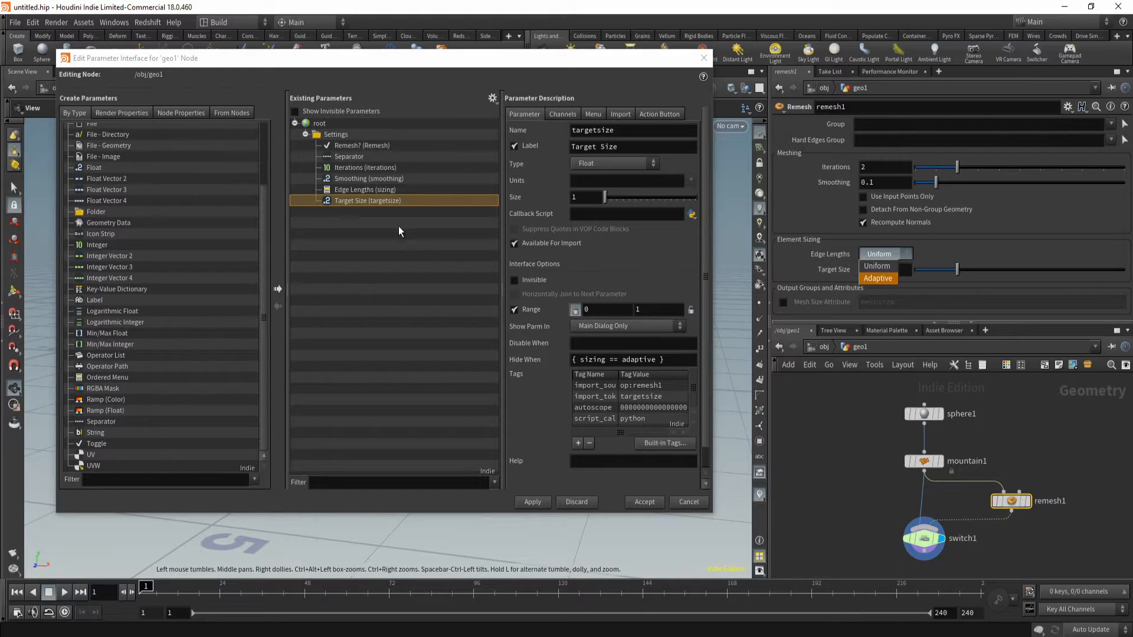
{"action": "left_click", "coordinate": [391, 186]}
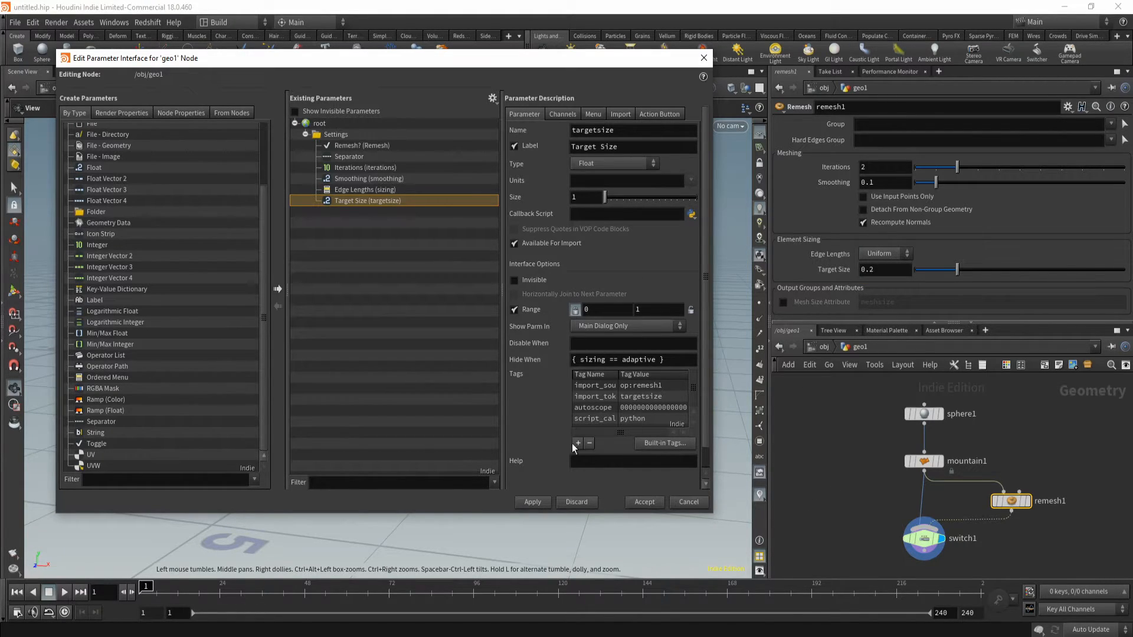
Apply the promoted remesh parameters to geo1's interface and return to the object level
{"action": "left_click", "coordinate": [533, 502]}
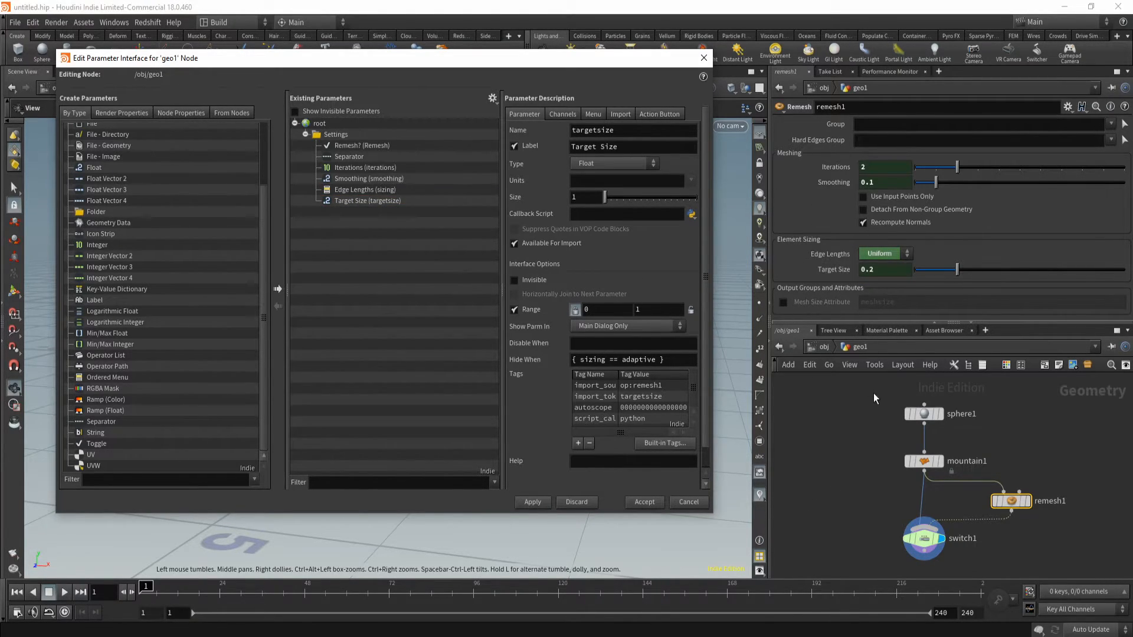
{"action": "left_click", "coordinate": [829, 349]}
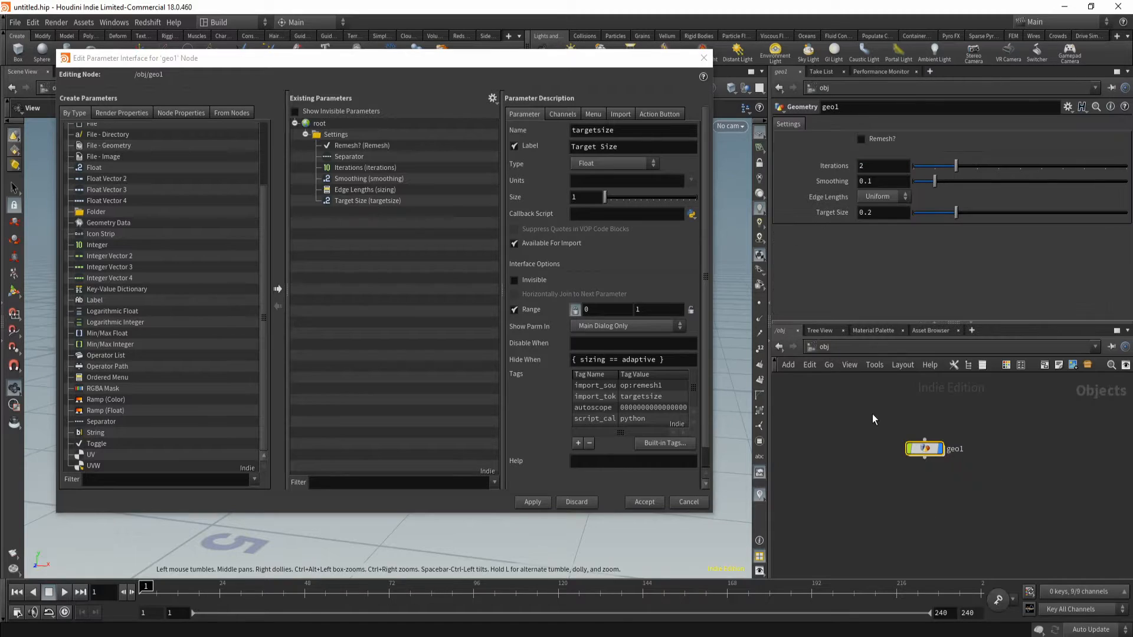
Test the conditional Target Size control by switching geo1's Edge Lengths between Adaptive and Uniform, ending on Uniform
{"action": "left_click", "coordinate": [888, 199]}
{"action": "left_click", "coordinate": [881, 221]}
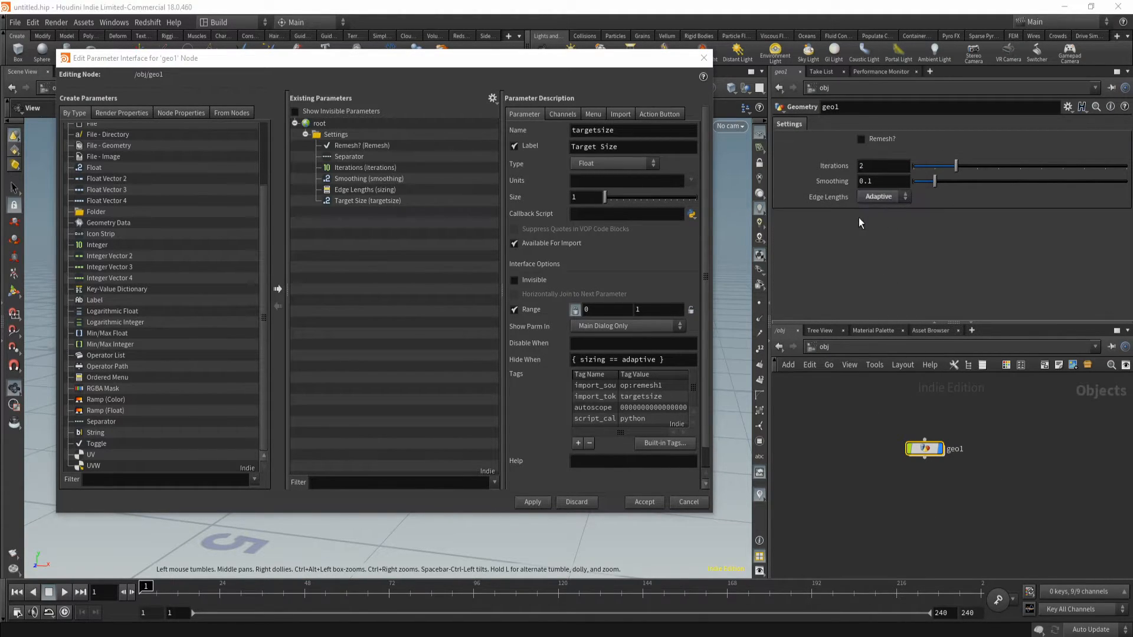
{"action": "left_click", "coordinate": [887, 200]}
{"action": "left_click", "coordinate": [879, 209]}
{"action": "left_click", "coordinate": [888, 200]}
{"action": "left_click", "coordinate": [877, 221]}
{"action": "left_click", "coordinate": [888, 199]}
{"action": "left_click", "coordinate": [884, 210]}
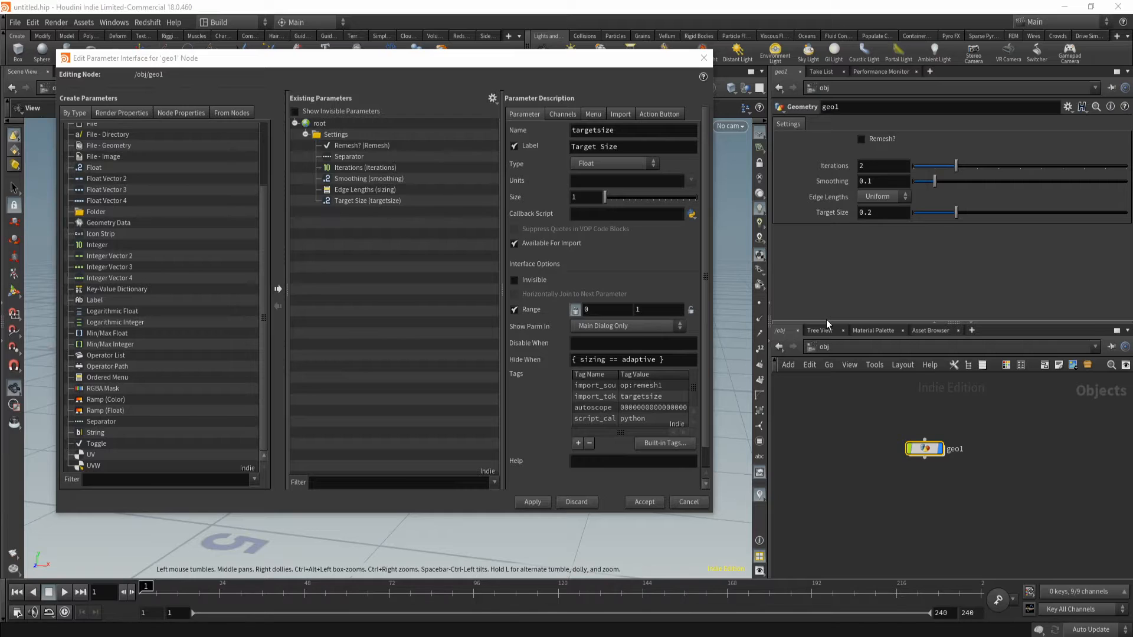
Go inside geo1 and examine Target Size's Hide When condition and Disable When field
{"action": "double_click", "coordinate": [924, 448]}
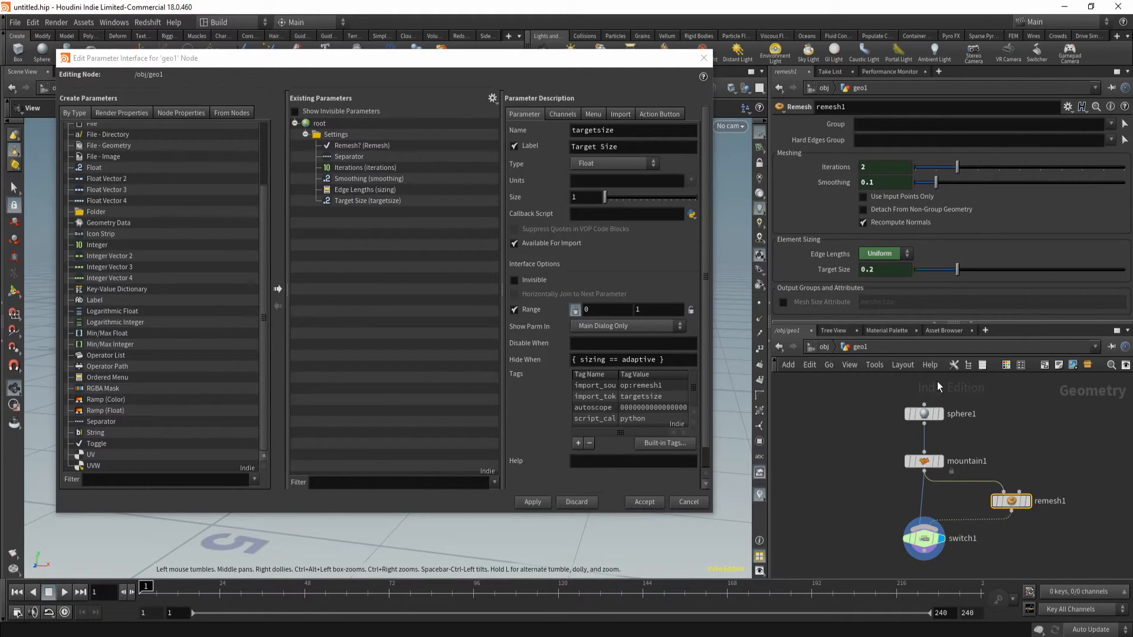
{"action": "left_click_drag", "start_coordinate": [675, 362], "coordinate": [572, 363]}
{"action": "left_click", "coordinate": [635, 343]}
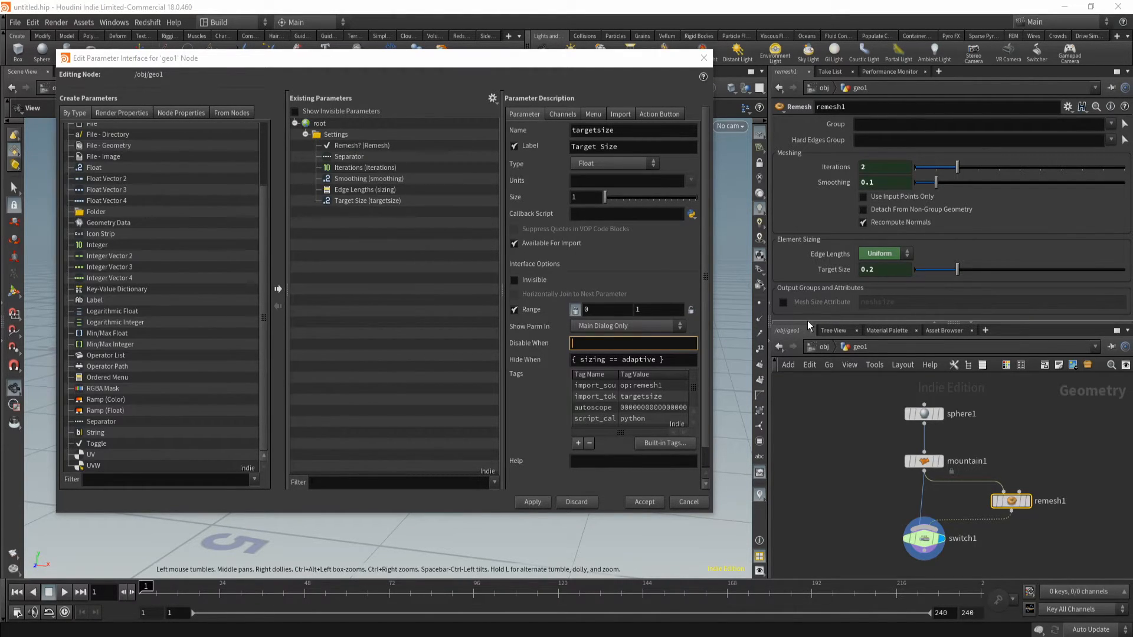
Return to the object level and switch geo1's Remesh? toggle on and off while watching the remesh controls
{"action": "left_click", "coordinate": [832, 348]}
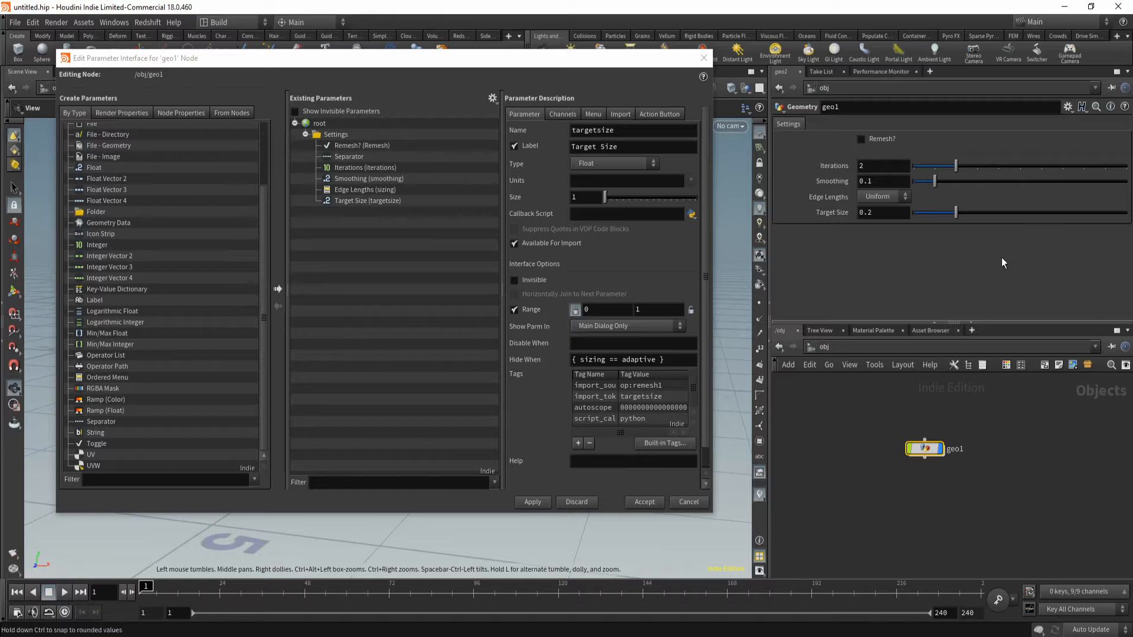
{"action": "left_click", "coordinate": [862, 139]}
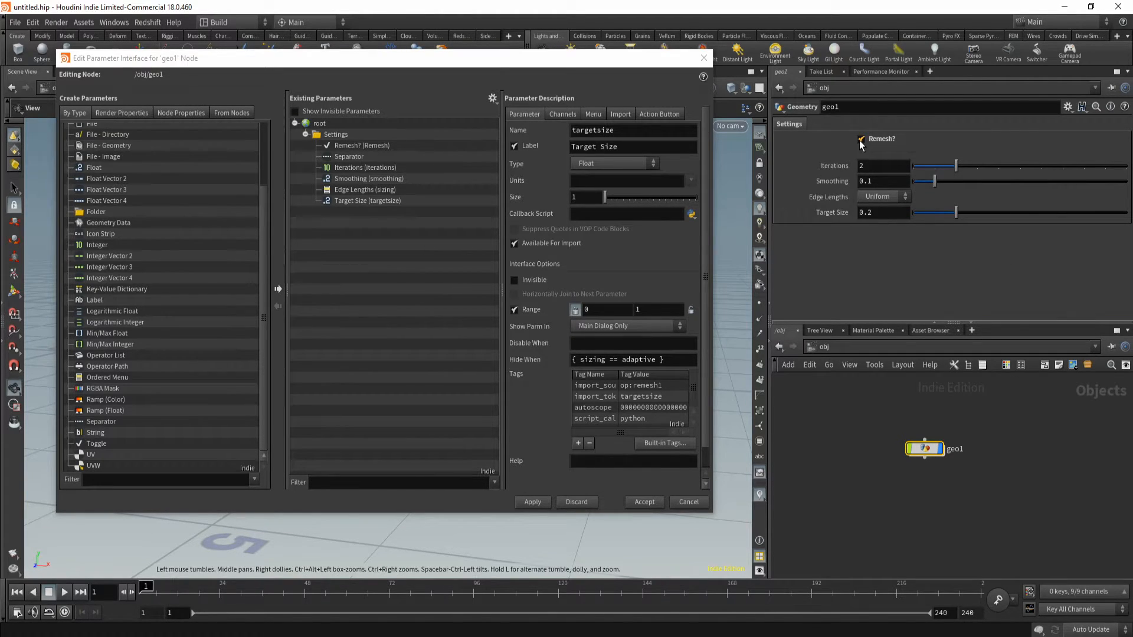
{"action": "left_click", "coordinate": [862, 140]}
Move the parameter interface window clear of geo1's settings and check the Remesh? toggle's internal name and Target Size's hide condition
{"action": "left_click_drag", "start_coordinate": [631, 57], "coordinate": [702, 90]}
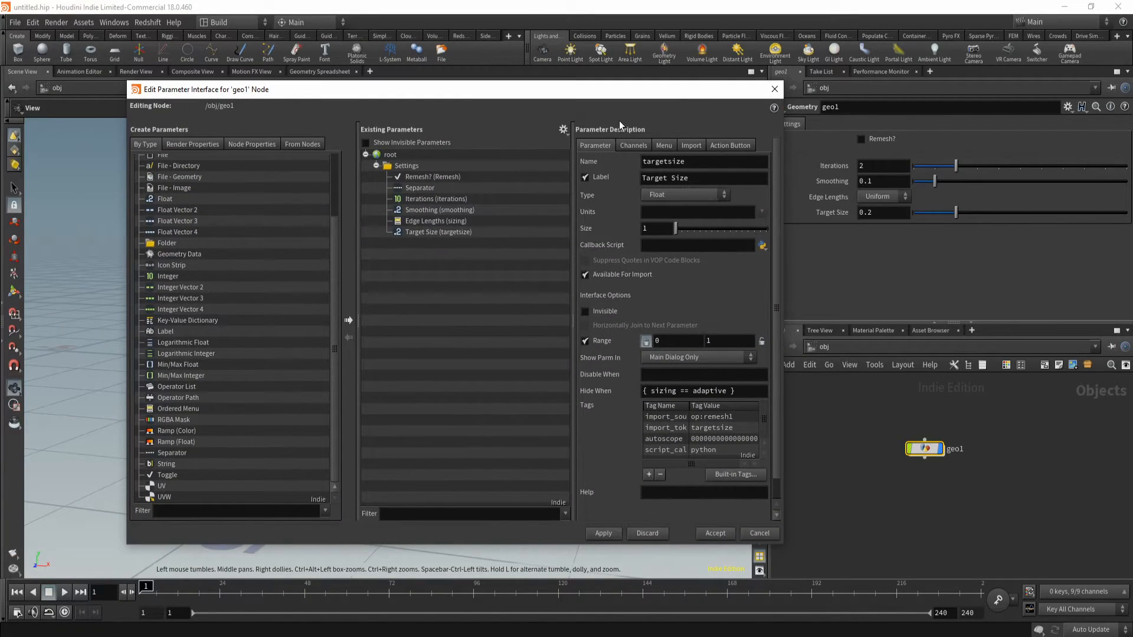
{"action": "left_click_drag", "start_coordinate": [617, 95], "coordinate": [525, 103]}
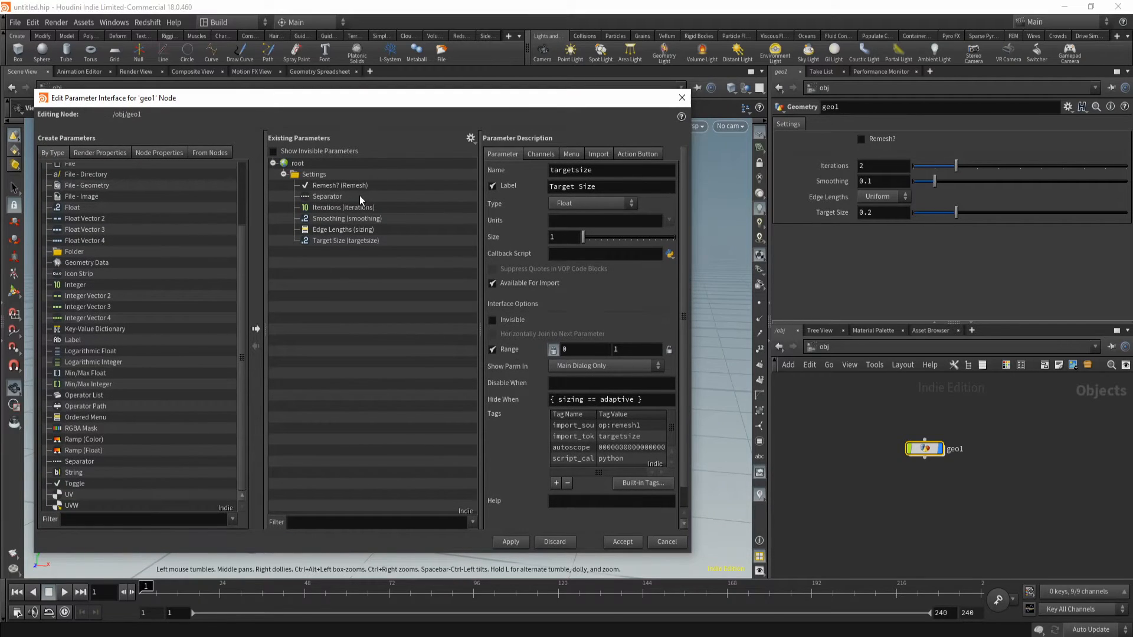
{"action": "left_click", "coordinate": [339, 188]}
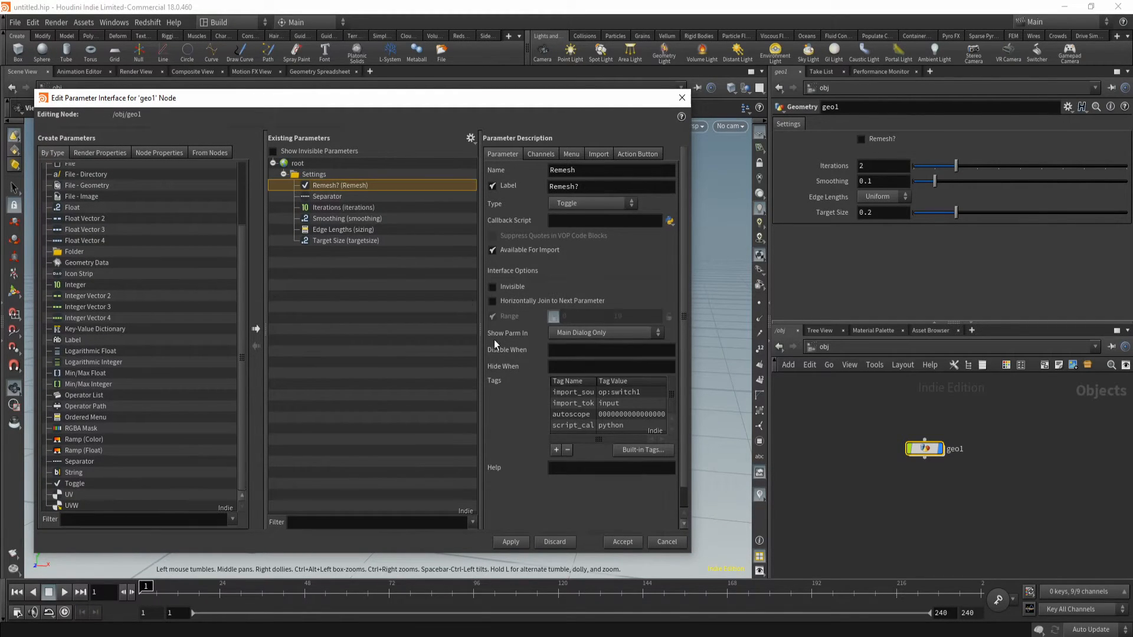
{"action": "left_click", "coordinate": [345, 241]}
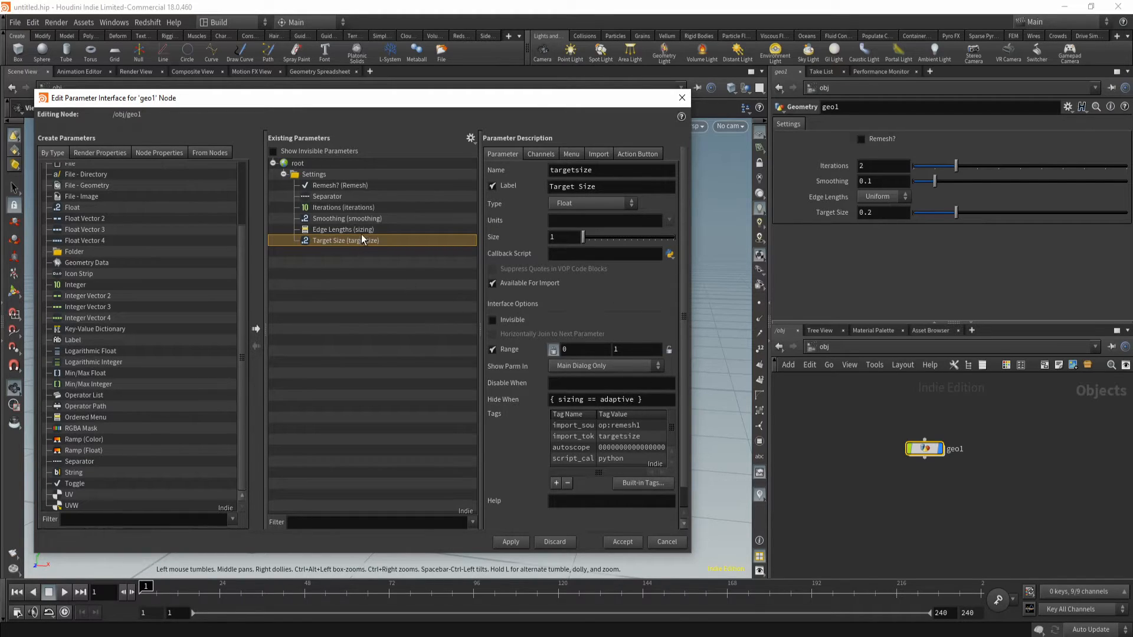
{"action": "left_click", "coordinate": [361, 189]}
{"action": "double_click", "coordinate": [580, 170]}
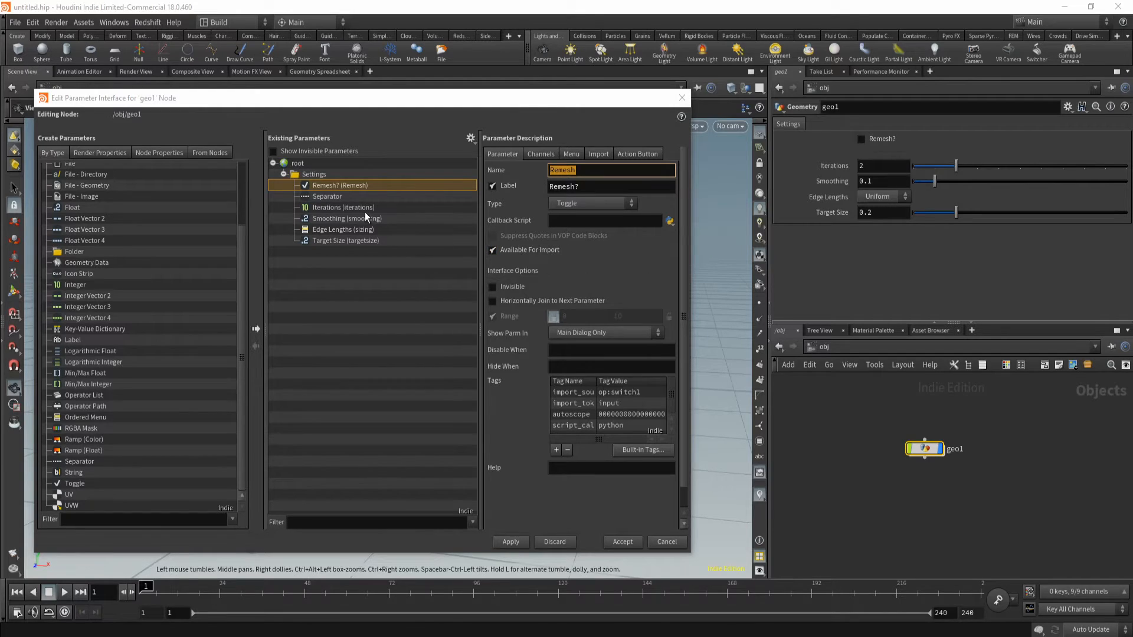
Set the Separator's Hide When condition to { Remesh == 0 } and apply the change
{"action": "left_click", "coordinate": [346, 197]}
{"action": "left_click", "coordinate": [552, 199]}
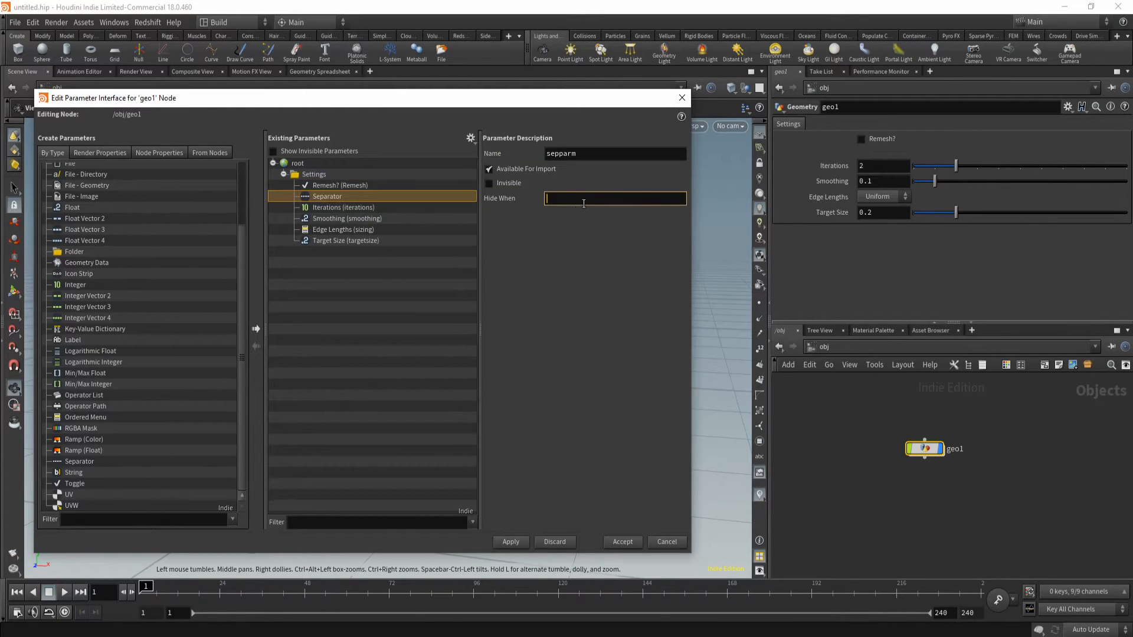
{"action": "type", "text": "{ Remesh ="}
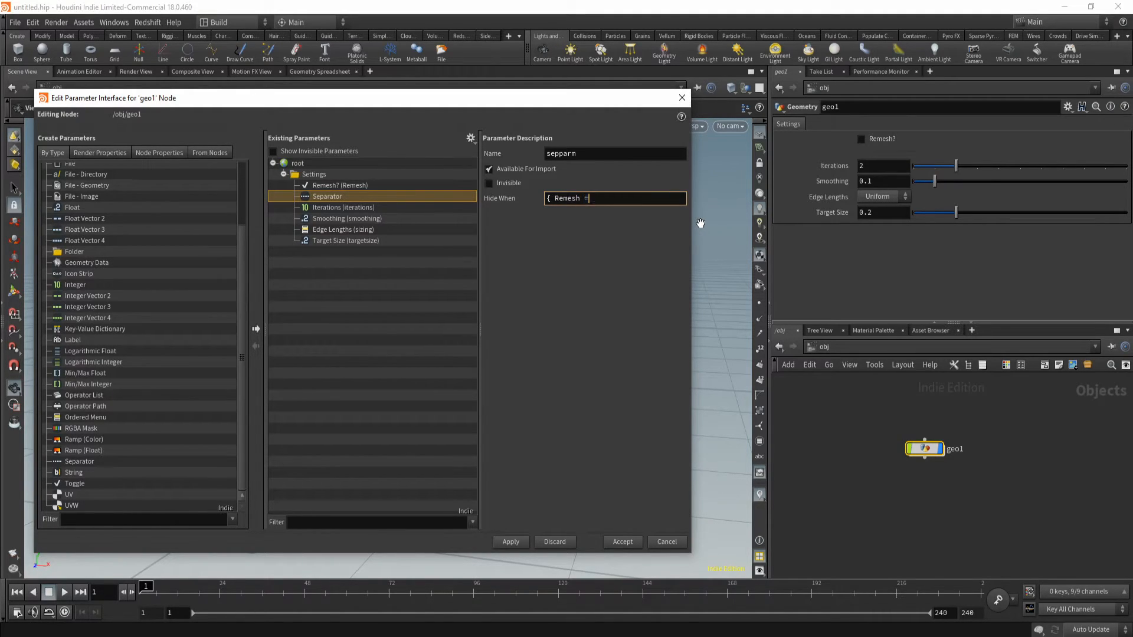
{"action": "type", "text": "= 0 }"}
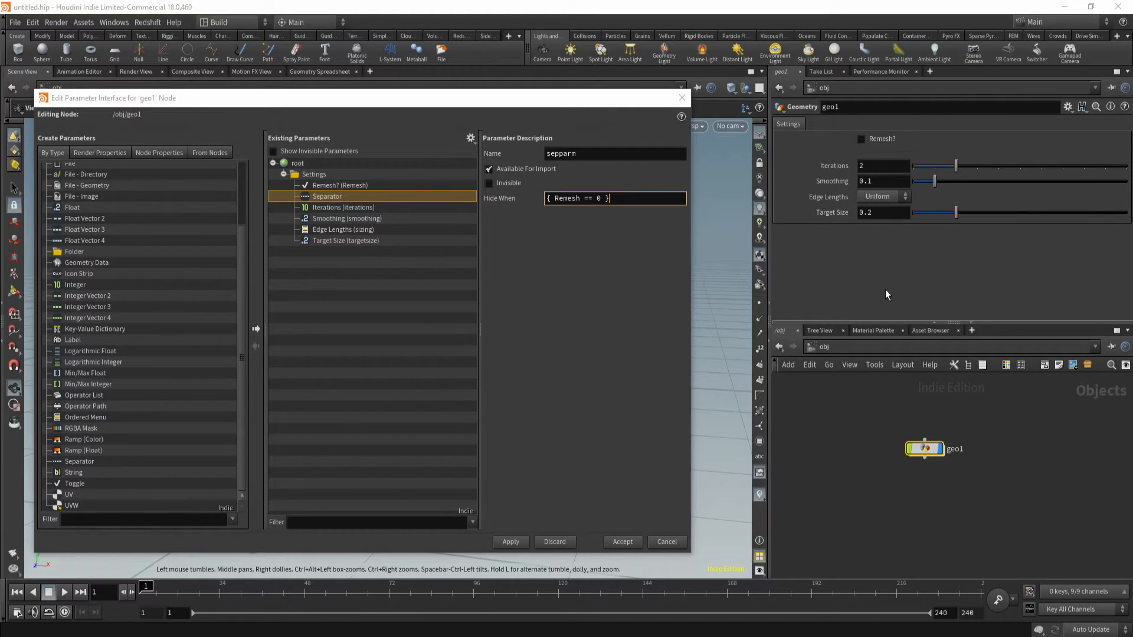
{"action": "left_click", "coordinate": [519, 538]}
{"action": "left_click", "coordinate": [512, 547]}
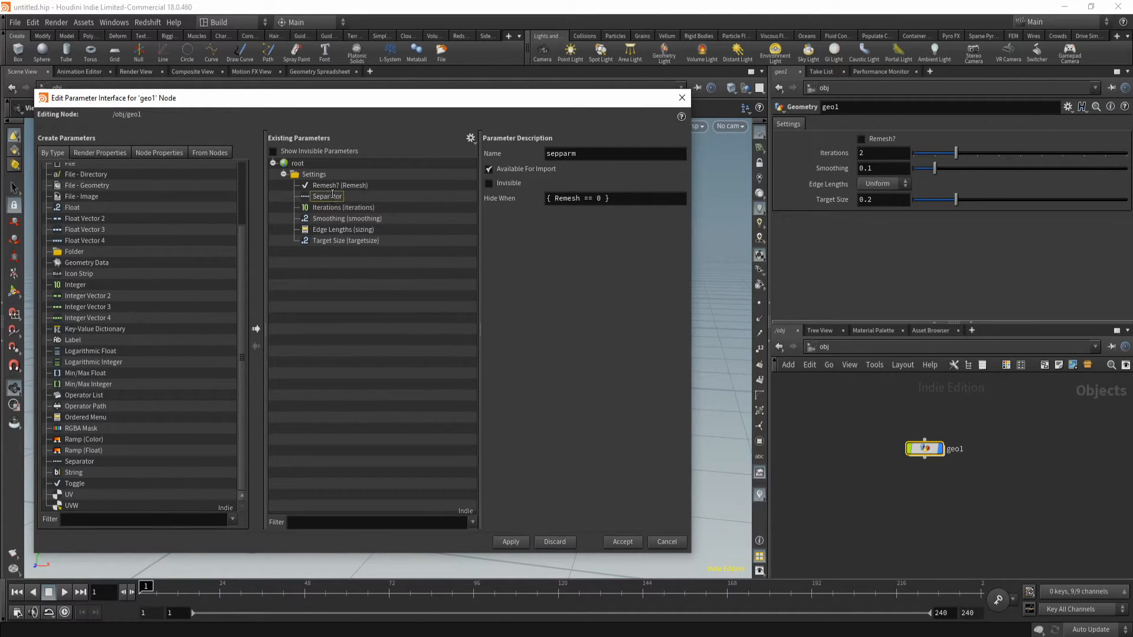
Copy the Separator's hide condition and set the Iterations parameter's Hide When to { Remesh == 0 }
{"action": "left_click", "coordinate": [395, 218]}
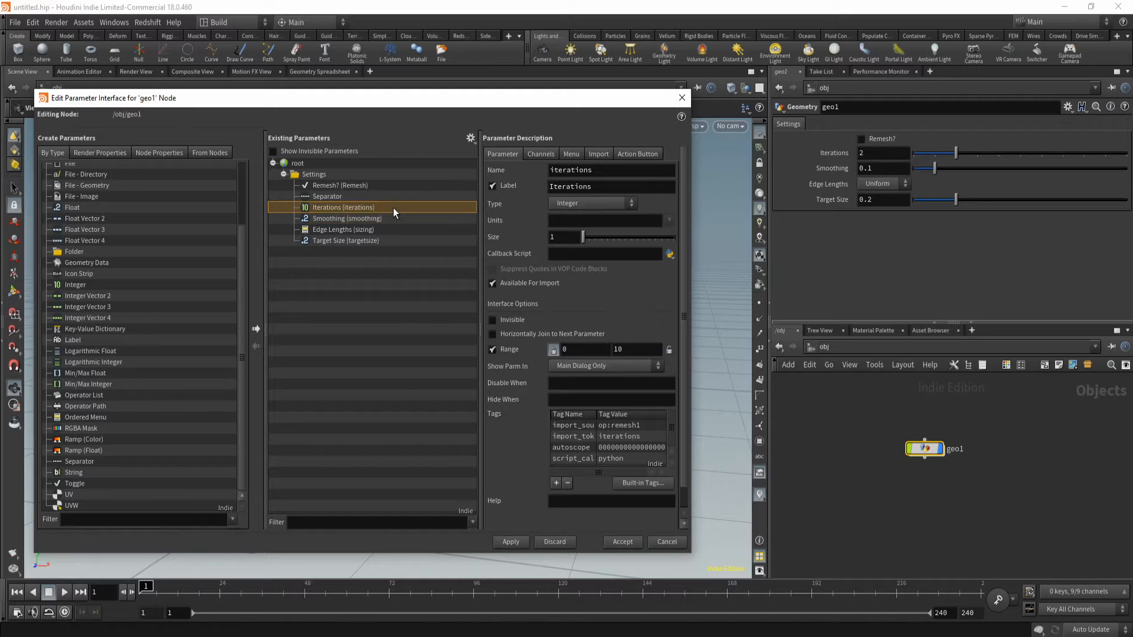
{"action": "left_click", "coordinate": [432, 196]}
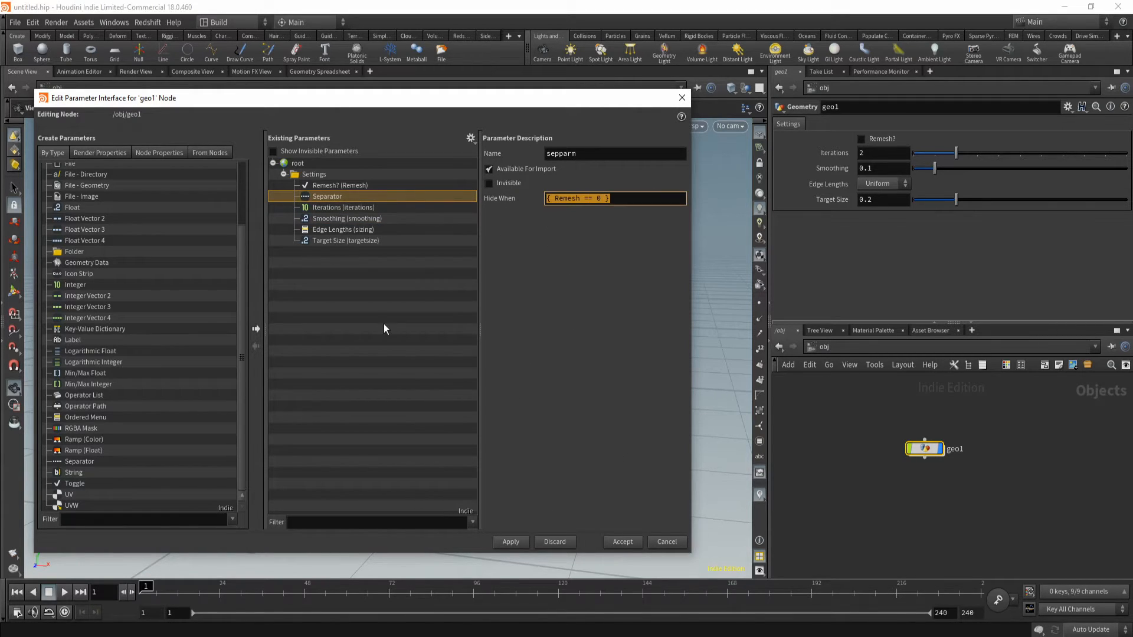
{"action": "left_click", "coordinate": [373, 208]}
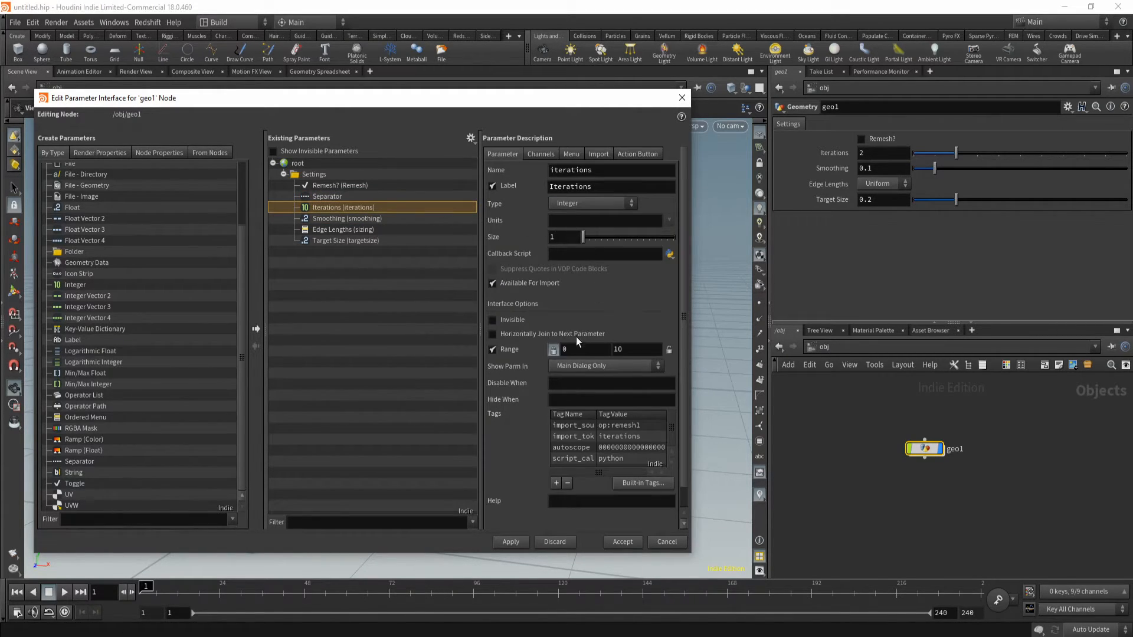
{"action": "left_click", "coordinate": [592, 399]}
{"action": "type", "text": "{ Remesh == 0 }"}
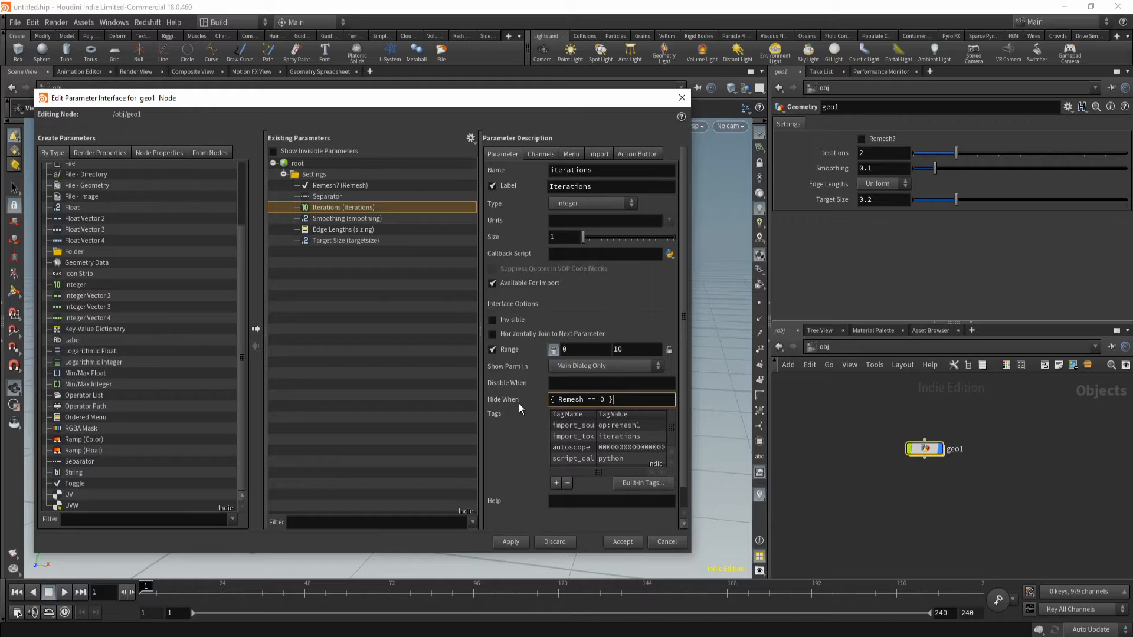
{"action": "left_click", "coordinate": [391, 217]}
{"action": "left_click", "coordinate": [371, 208]}
{"action": "left_click", "coordinate": [588, 400]}
{"action": "type", "text": "{ Remesh == 0 }"}
{"action": "left_click", "coordinate": [620, 383]}
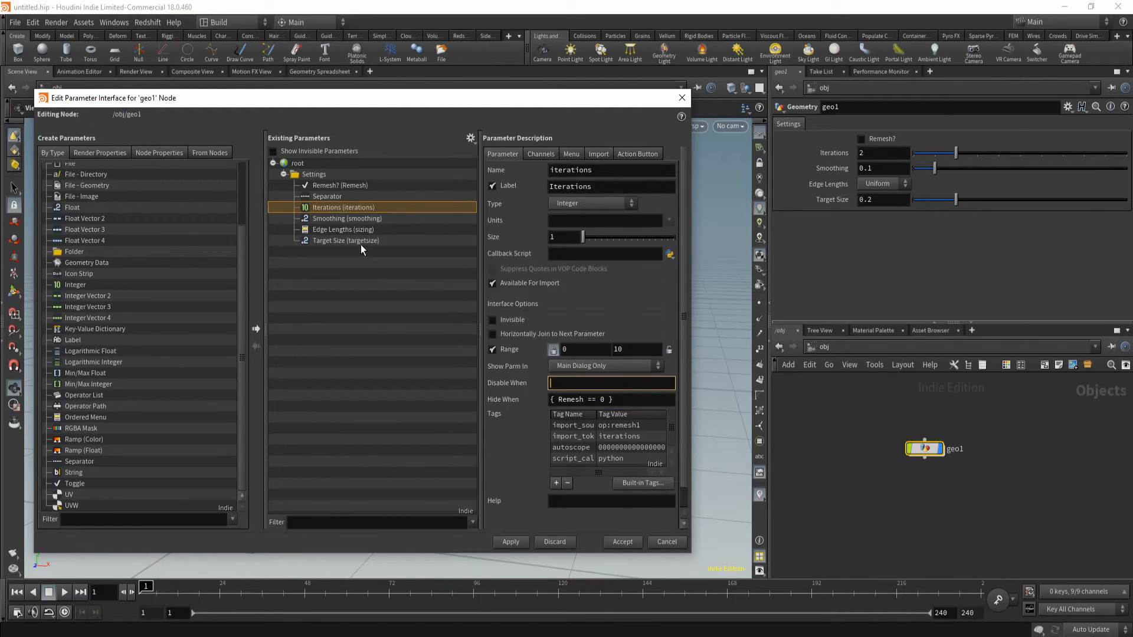
Set the Smoothing parameter's Hide When condition to { Remesh == 0 }
{"action": "left_click", "coordinate": [385, 220]}
{"action": "left_click", "coordinate": [588, 400]}
{"action": "type", "text": "{ Remesh == 0 }"}
{"action": "left_click", "coordinate": [614, 383]}
Set the Edge Lengths parameter's Hide When condition to { Remesh == 0 } and apply the interface changes
{"action": "left_click", "coordinate": [413, 240]}
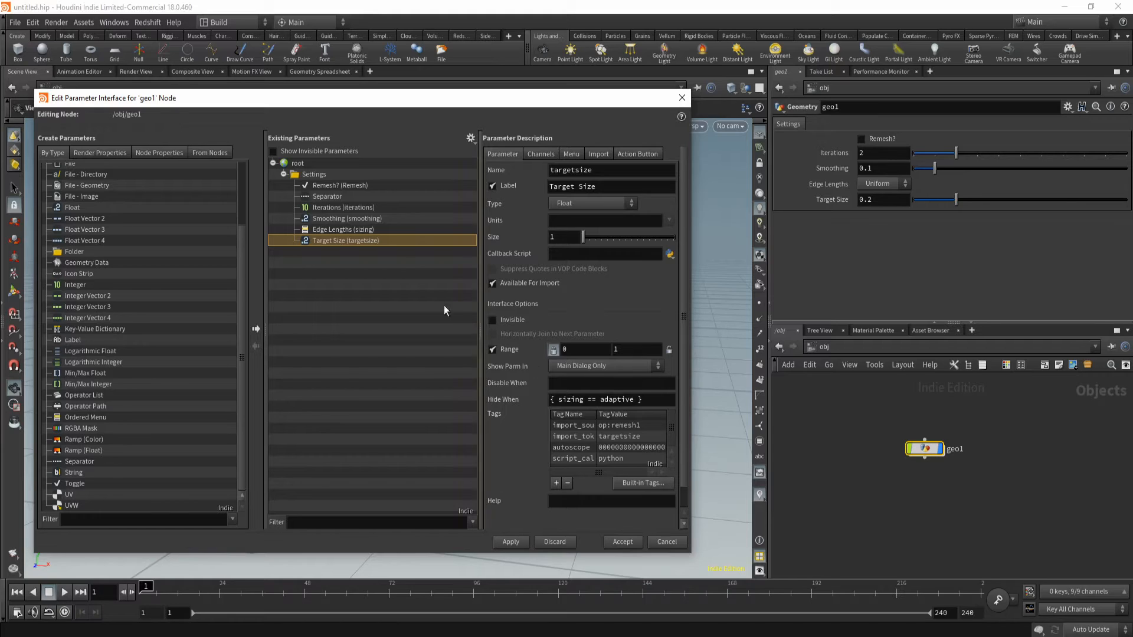
{"action": "left_click", "coordinate": [383, 230]}
{"action": "left_click", "coordinate": [576, 366]}
{"action": "type", "text": "{ Remesh == 0 }"}
{"action": "left_click", "coordinate": [575, 350]}
{"action": "left_click", "coordinate": [359, 240]}
{"action": "left_click", "coordinate": [501, 543]}
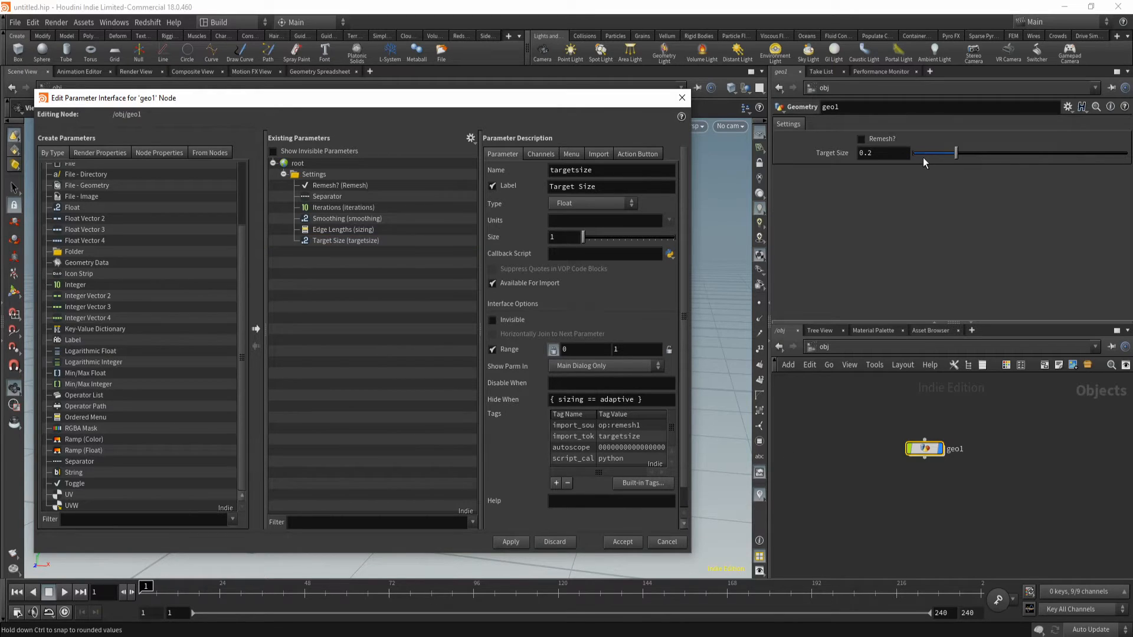
Switch geo1's Remesh? toggle on and off to check which remesh controls are hidden
{"action": "left_click", "coordinate": [861, 142]}
{"action": "left_click", "coordinate": [861, 141]}
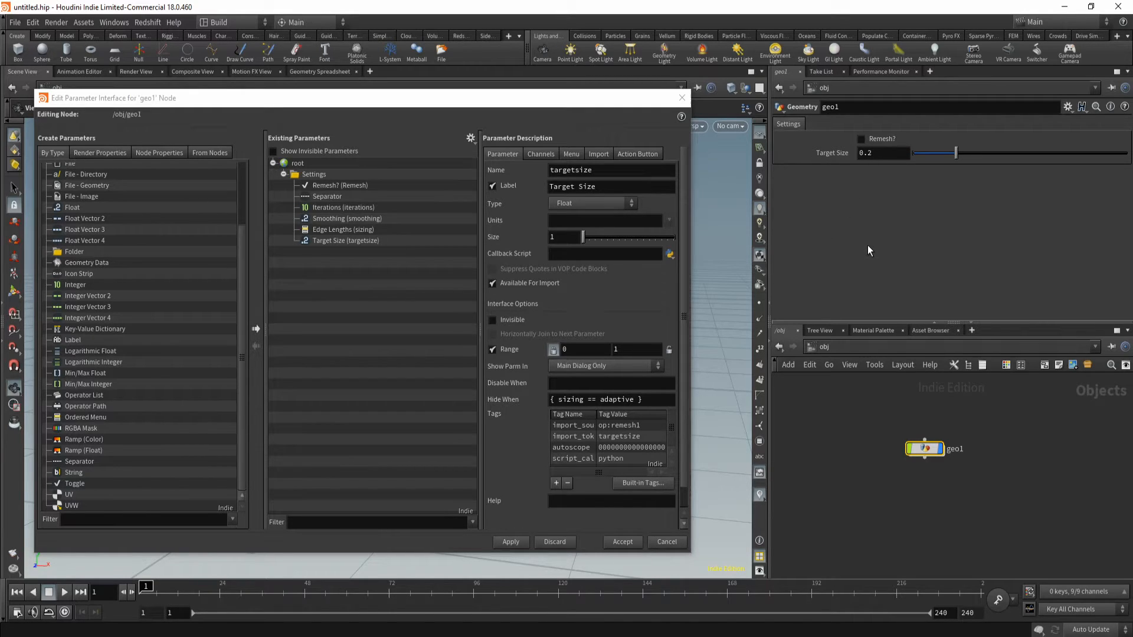
{"action": "left_click", "coordinate": [861, 141]}
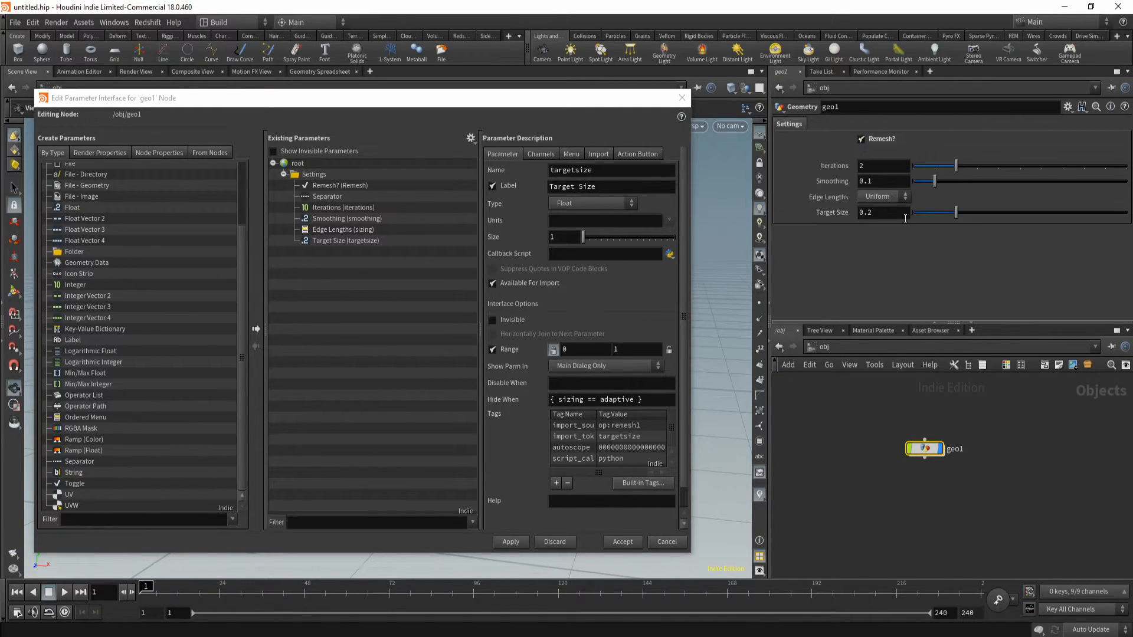
{"action": "left_click", "coordinate": [891, 215]}
{"action": "left_click", "coordinate": [861, 139]}
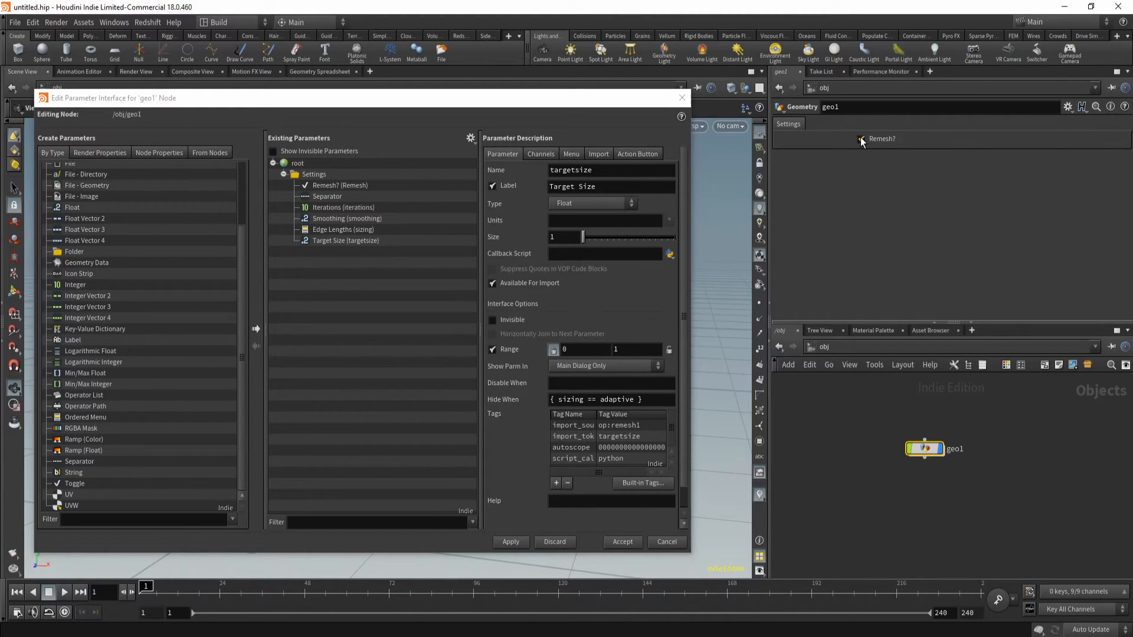
{"action": "left_click", "coordinate": [861, 139]}
{"action": "left_click", "coordinate": [886, 210]}
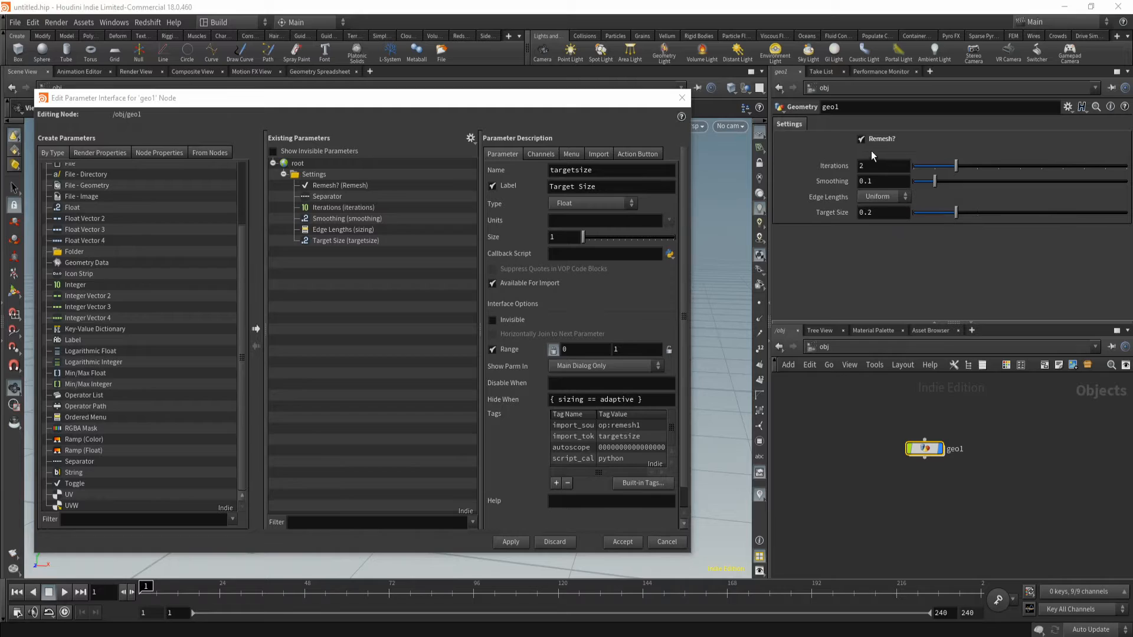
{"action": "left_click", "coordinate": [861, 139]}
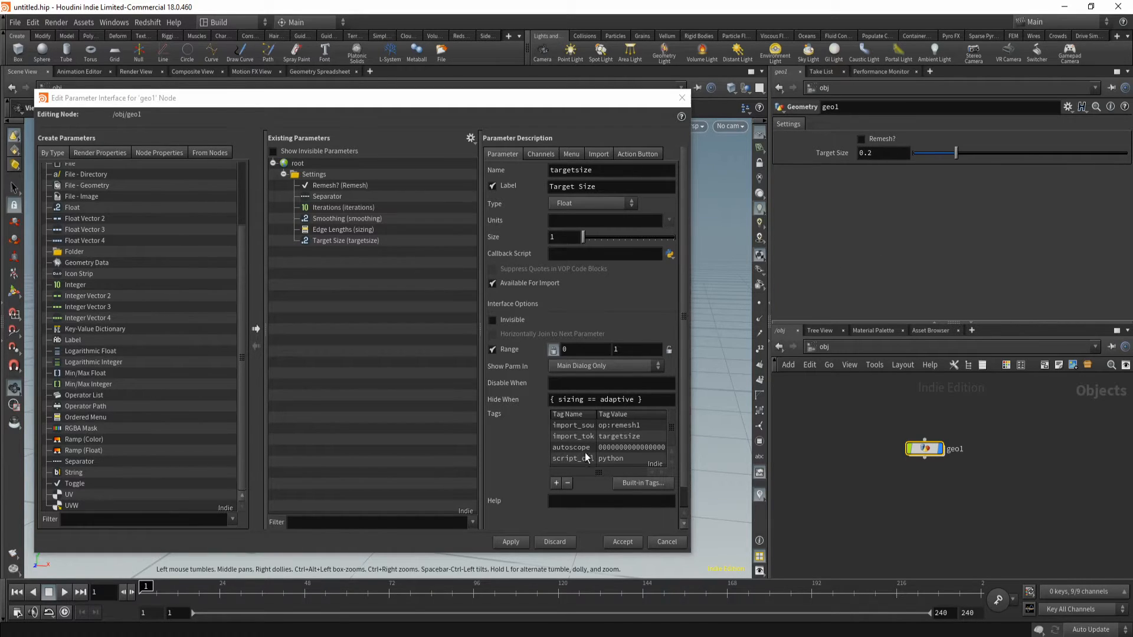
Append { Remesh == 0 } after the existing sizing condition in Target Size's Hide When and apply the change
{"action": "left_click", "coordinate": [646, 396]}
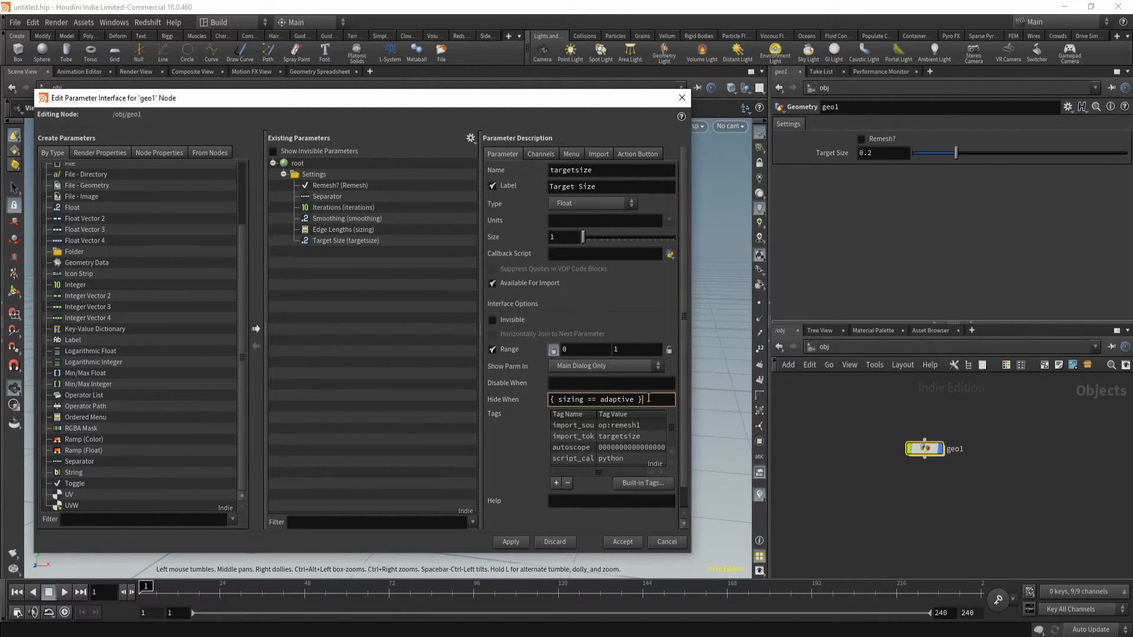
{"action": "left_click_drag", "start_coordinate": [650, 398], "coordinate": [508, 399]}
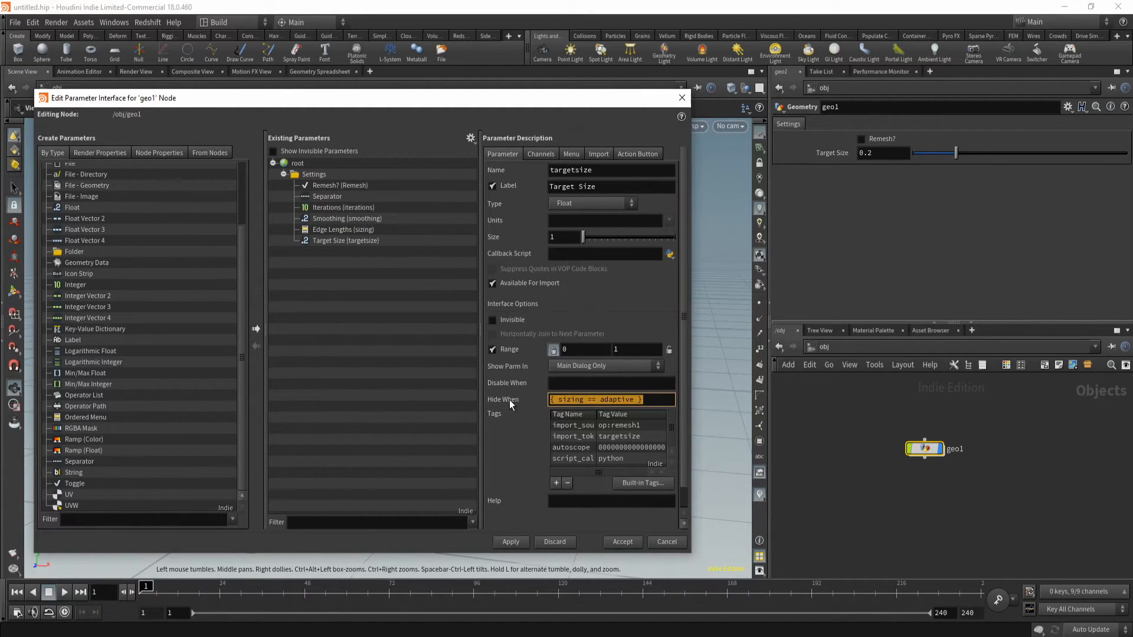
{"action": "left_click", "coordinate": [664, 397]}
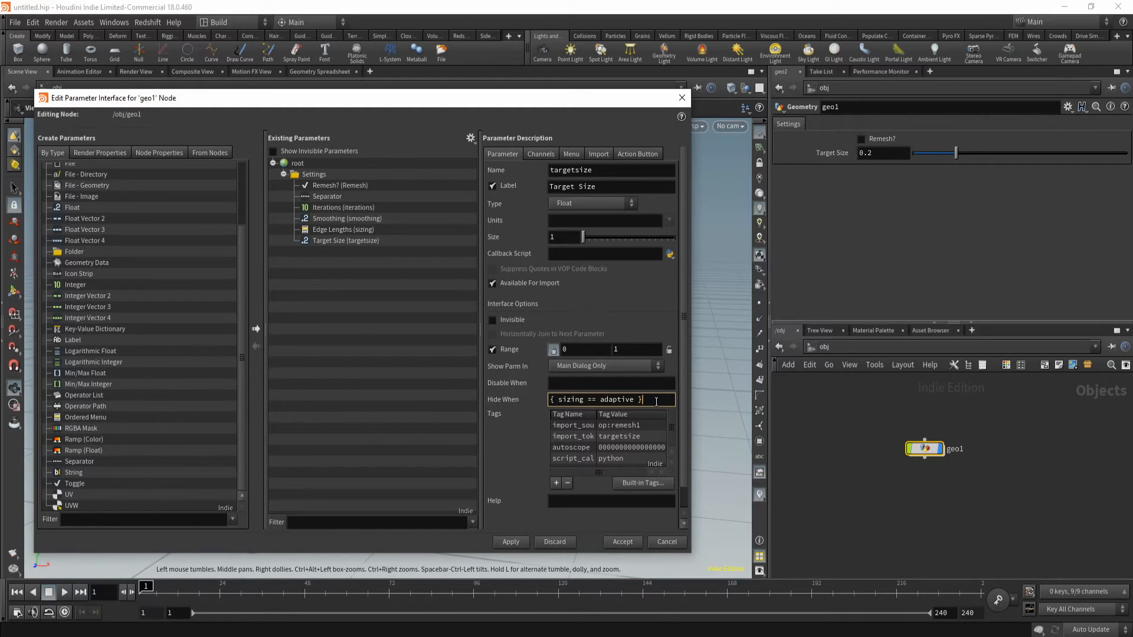
{"action": "type", "text": "{ Remesh == 0 }"}
{"action": "left_click", "coordinate": [622, 385]}
{"action": "left_click", "coordinate": [508, 545]}
Review Target Size's combined hide condition and copy its { Remesh == 0 } part
{"action": "left_click", "coordinate": [566, 399]}
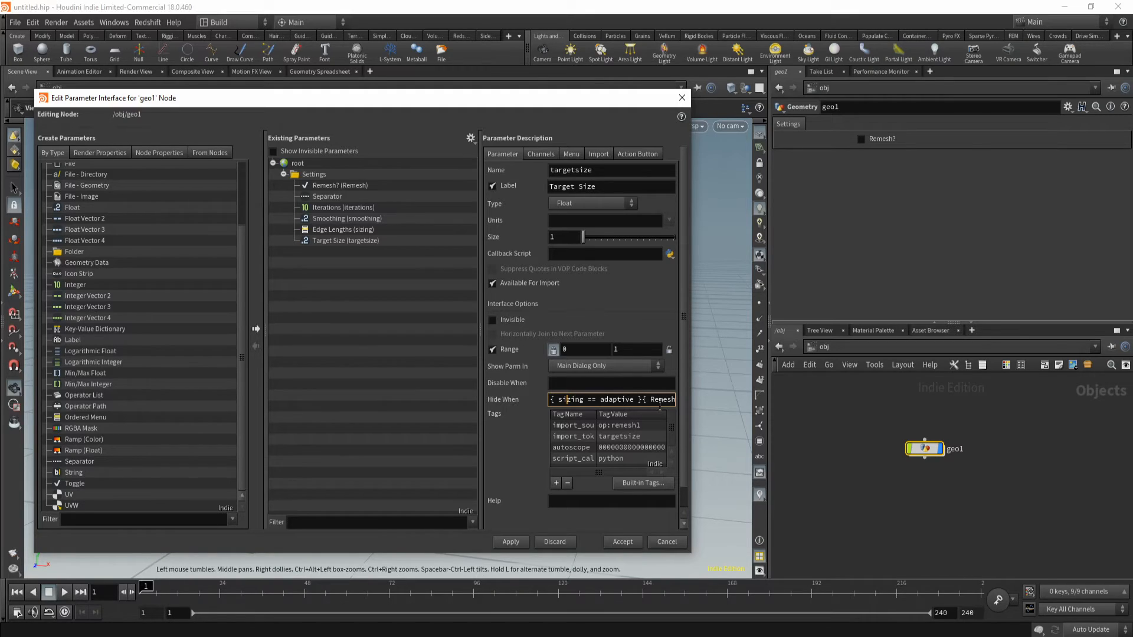
{"action": "left_click_drag", "start_coordinate": [643, 402], "coordinate": [767, 404]}
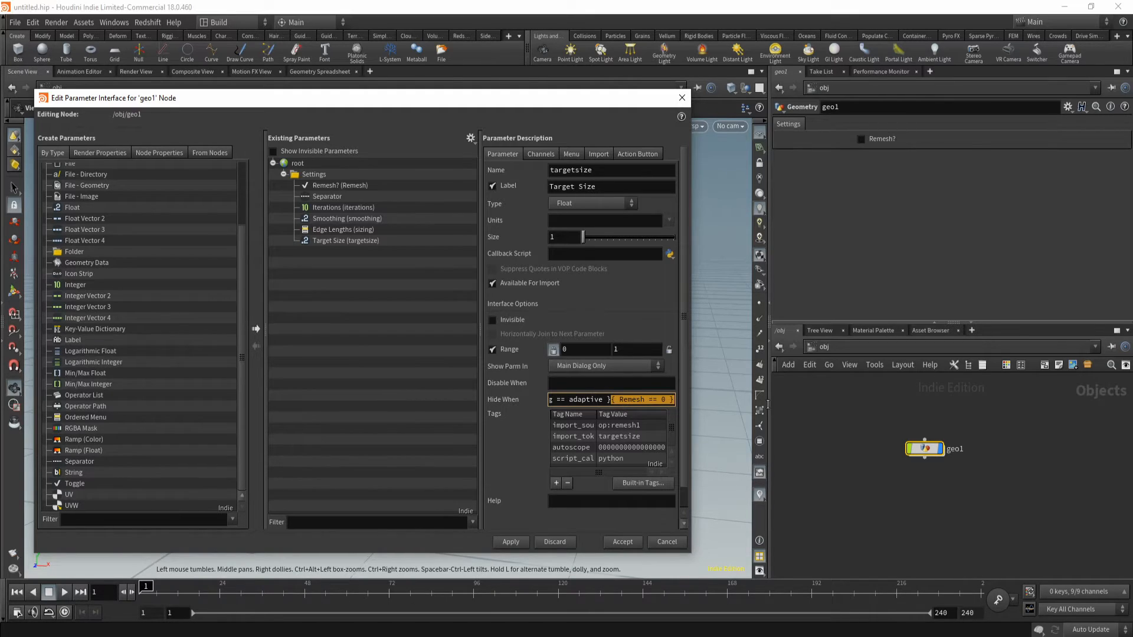
{"action": "left_click", "coordinate": [647, 405]}
{"action": "left_click_drag", "start_coordinate": [611, 402], "coordinate": [665, 413]}
{"action": "key", "text": "ctrl+c"}
Turn on geo1's Remesh? toggle and set Edge Lengths to Adaptive
{"action": "left_click", "coordinate": [861, 140]}
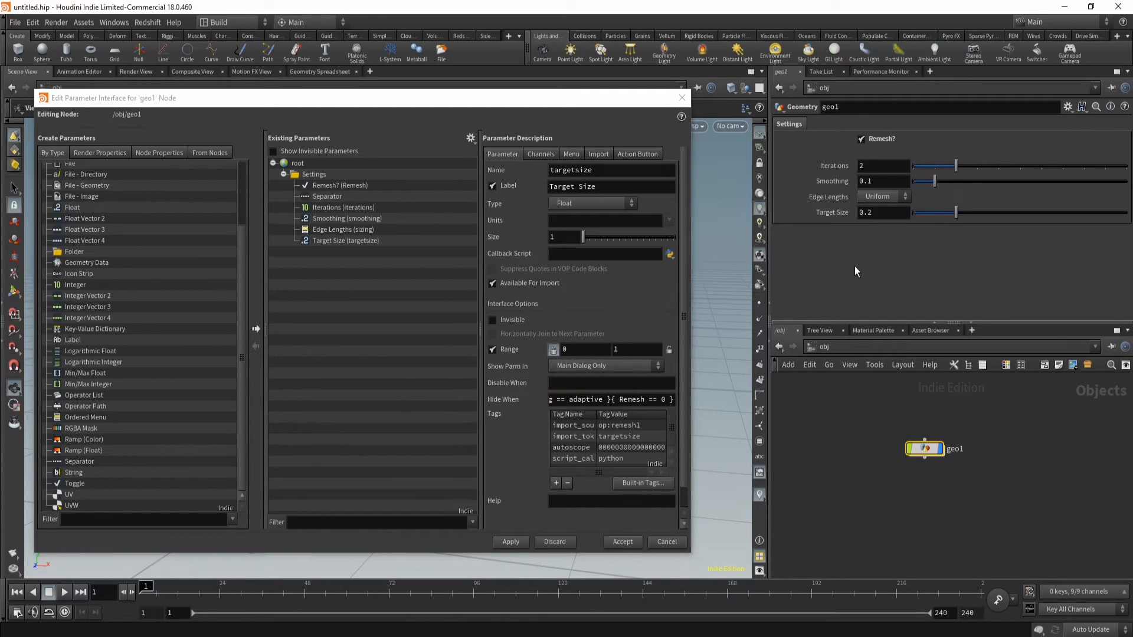
{"action": "left_click", "coordinate": [883, 196]}
{"action": "left_click", "coordinate": [879, 215]}
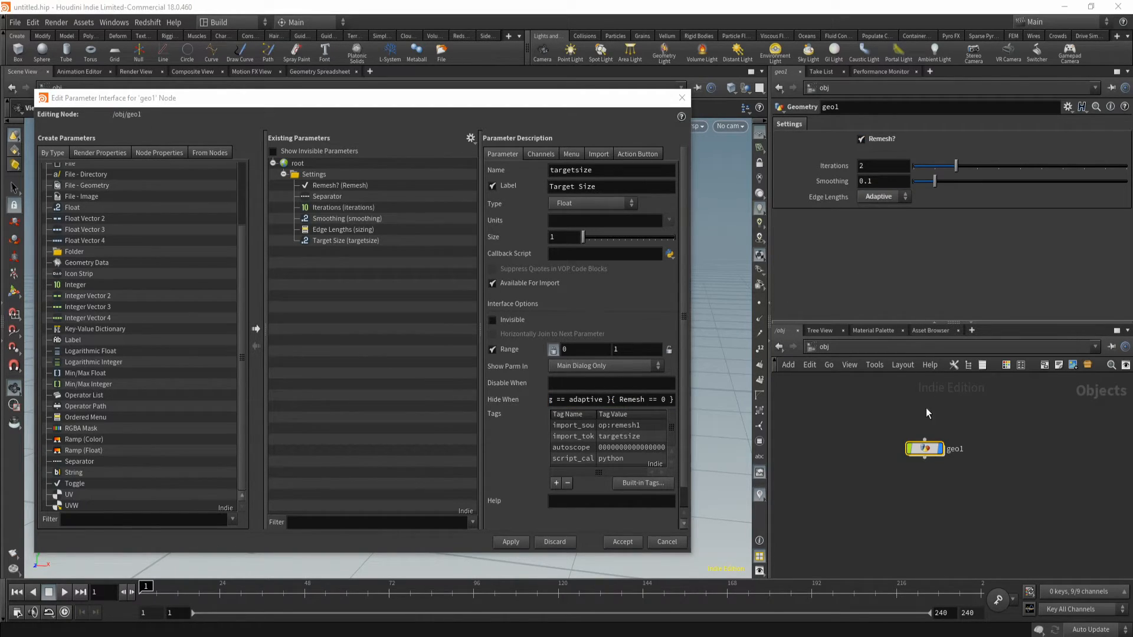
Promote remesh1's Max Size, Min Size, Relative Density and Gradation parameters into geo1's Settings folder and apply the interface
{"action": "double_click", "coordinate": [925, 449]}
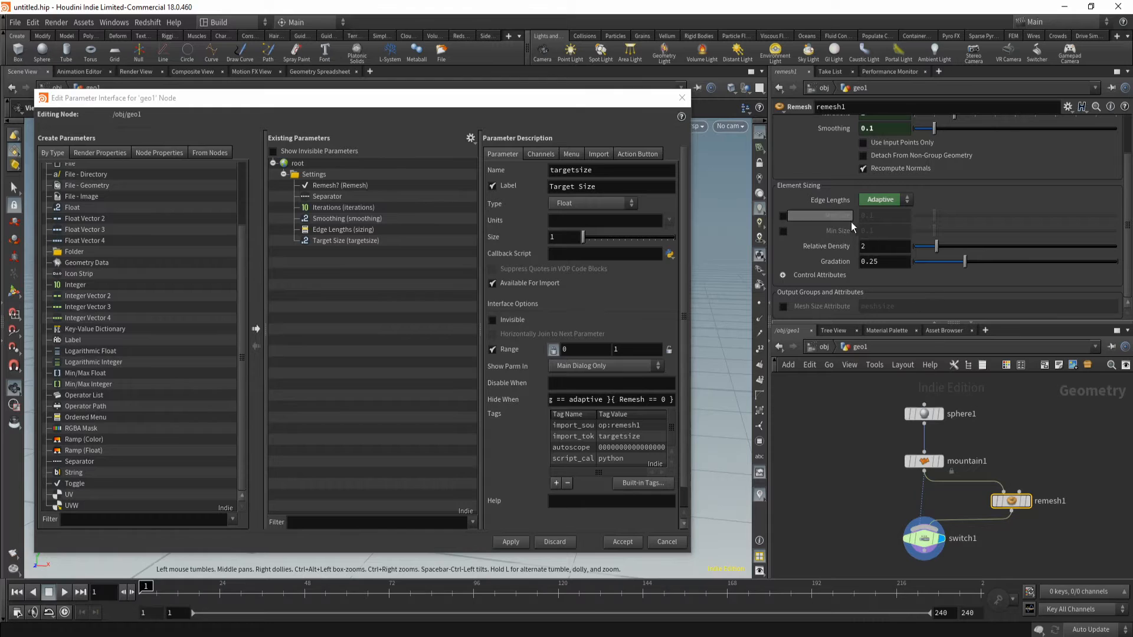
{"action": "left_click_drag", "start_coordinate": [840, 218], "coordinate": [318, 175]}
{"action": "left_click_drag", "start_coordinate": [837, 248], "coordinate": [316, 177]}
{"action": "left_click_drag", "start_coordinate": [838, 261], "coordinate": [315, 176]}
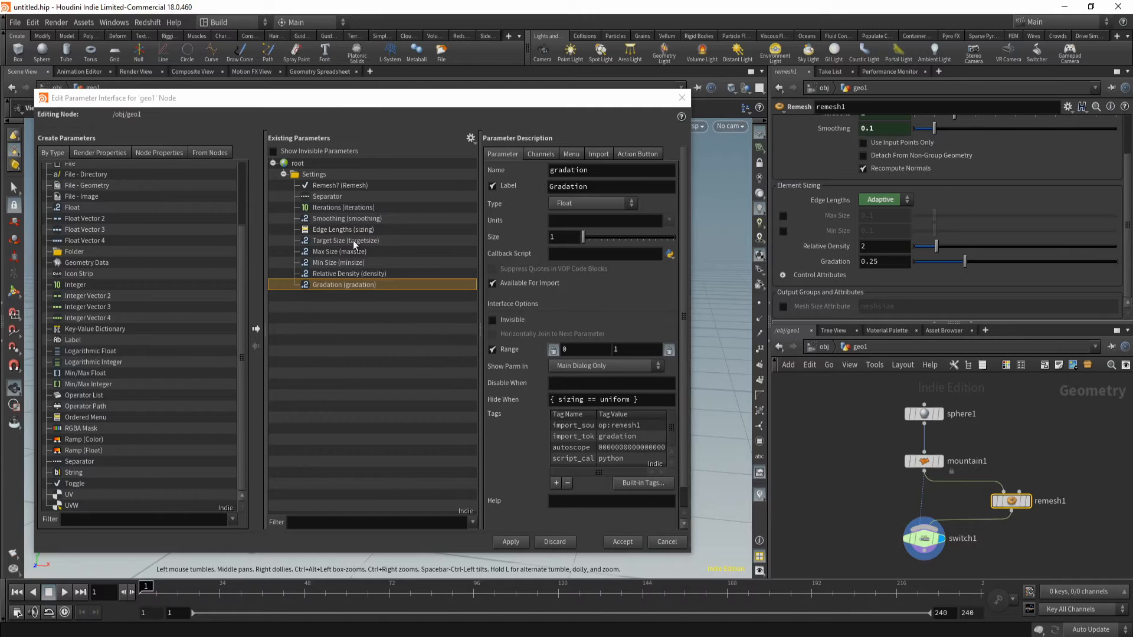
{"action": "left_click", "coordinate": [515, 546]}
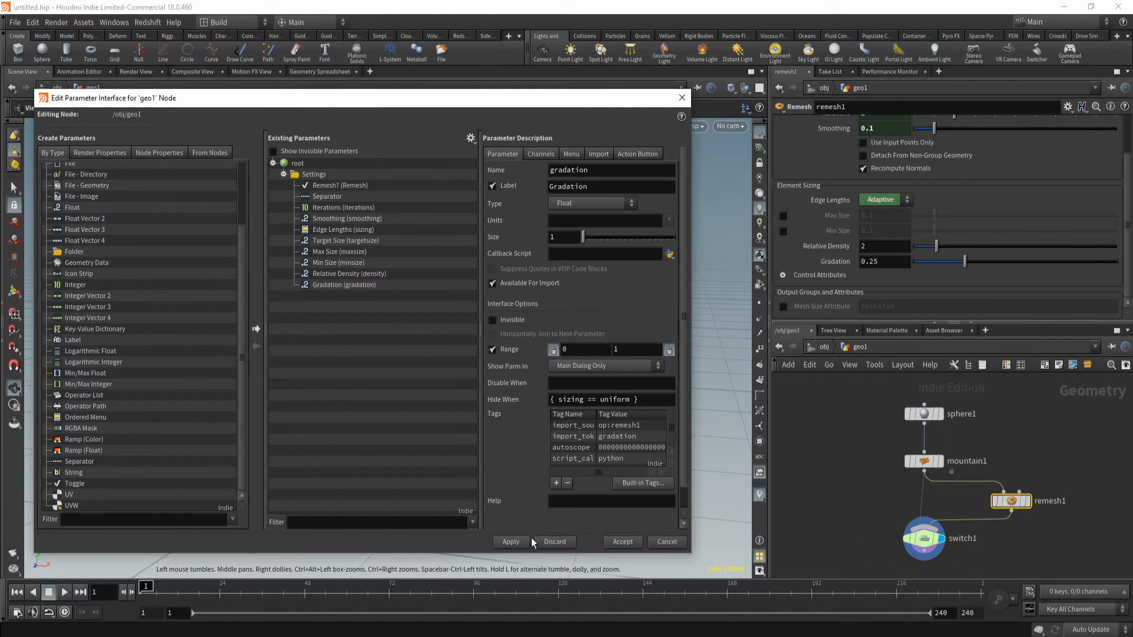
Return to the object level and test the promoted controls by switching Edge Lengths between Uniform and Adaptive and toggling Remesh?
{"action": "left_click", "coordinate": [824, 348]}
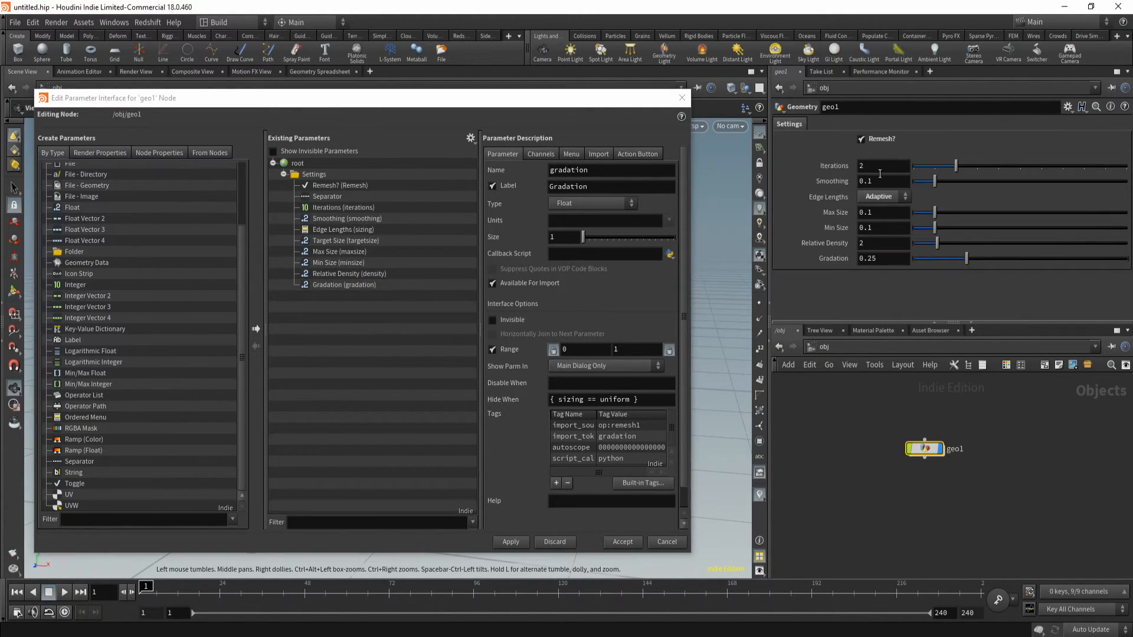
{"action": "left_click", "coordinate": [895, 199]}
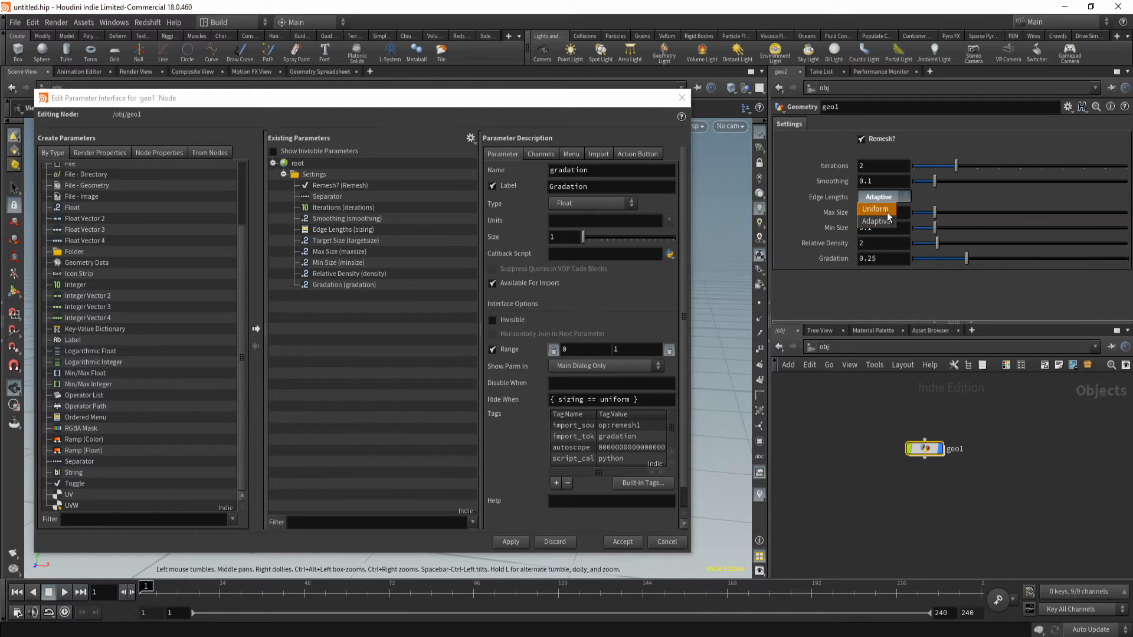
{"action": "left_click", "coordinate": [887, 212]}
{"action": "left_click", "coordinate": [886, 197]}
{"action": "left_click", "coordinate": [885, 221]}
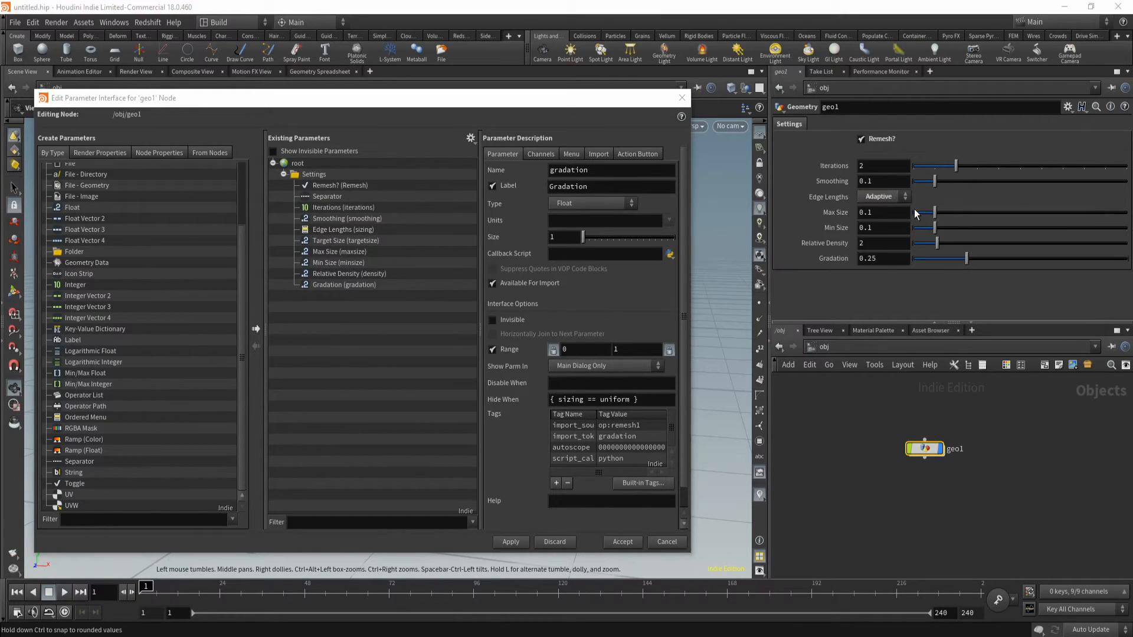
{"action": "left_click", "coordinate": [861, 141]}
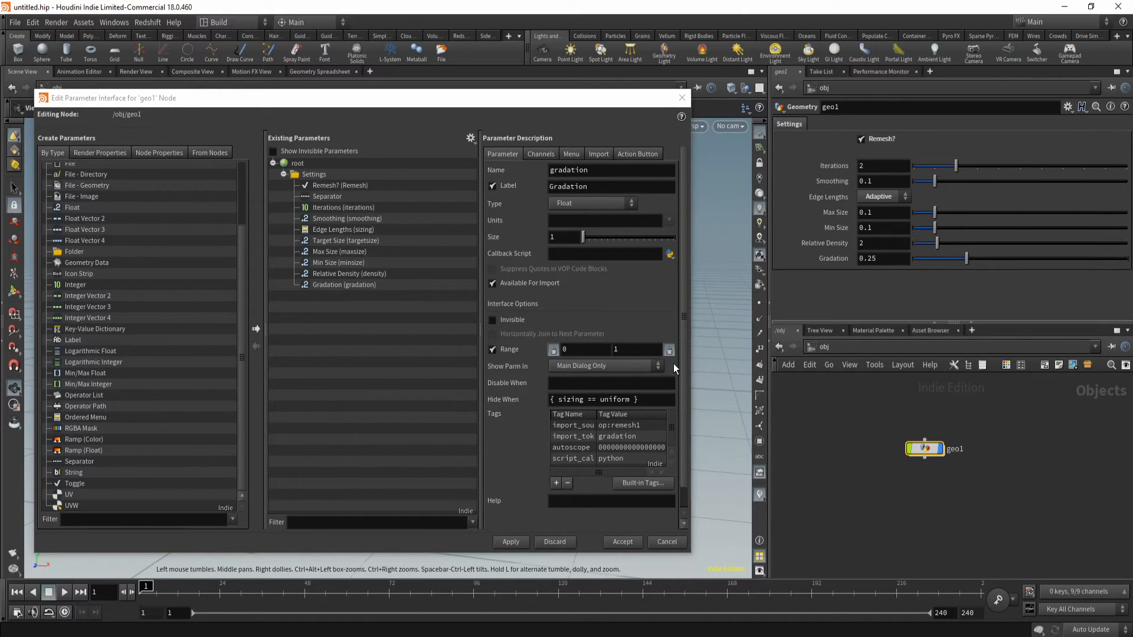
Append { Remesh == 0 } to the Hide When conditions of Gradation and Min Size
{"action": "left_click", "coordinate": [671, 400]}
{"action": "type", "text": "{ Remesh == 0 }"}
{"action": "left_click", "coordinate": [580, 383]}
{"action": "left_click", "coordinate": [368, 252]}
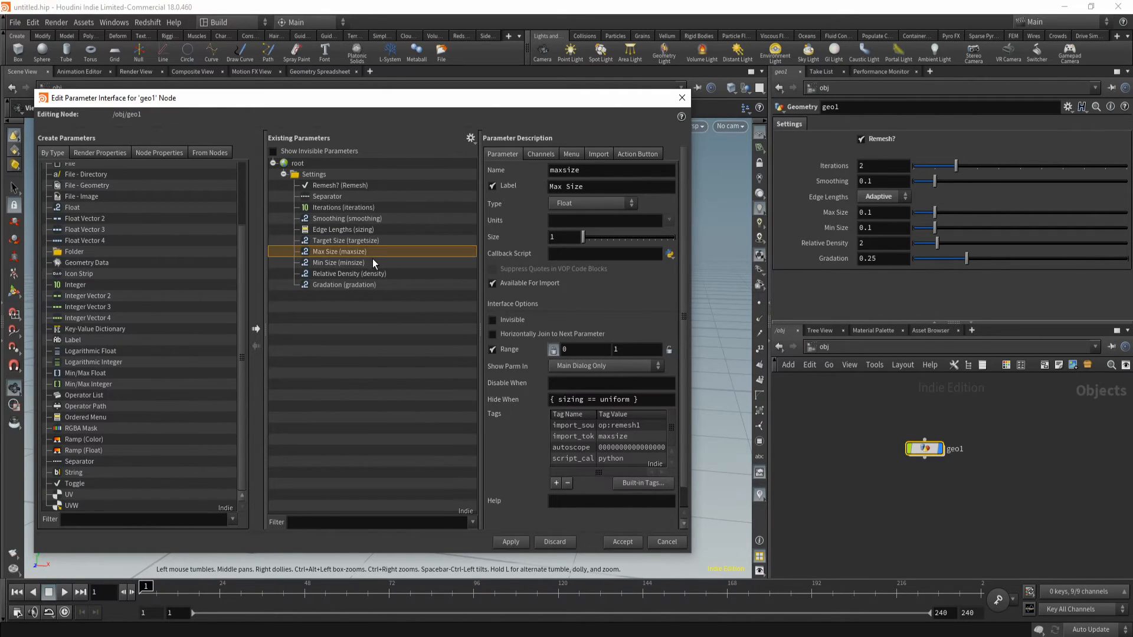
{"action": "left_click", "coordinate": [373, 262]}
{"action": "left_click", "coordinate": [653, 401]}
{"action": "key", "text": "ctrl+v"}
{"action": "left_click", "coordinate": [565, 383]}
Append { Remesh == 0 } to the Hide When conditions of Max Size and Relative Density and apply the changes
{"action": "left_click", "coordinate": [377, 252]}
{"action": "left_click", "coordinate": [645, 400]}
{"action": "key", "text": "ctrl+v"}
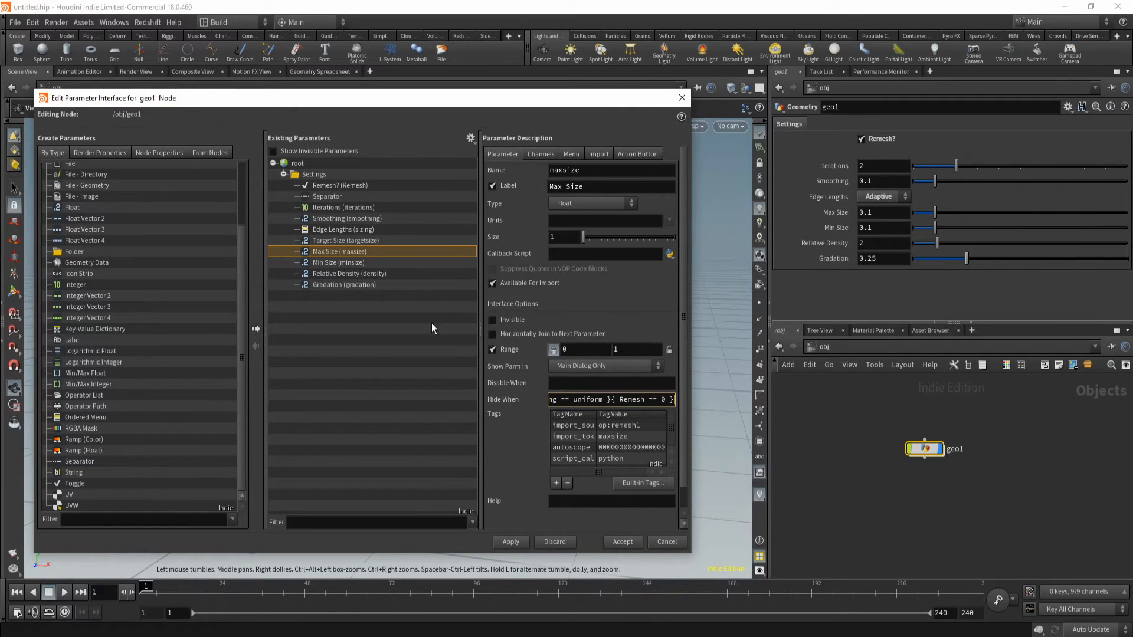
{"action": "left_click", "coordinate": [568, 382]}
{"action": "left_click", "coordinate": [420, 274]}
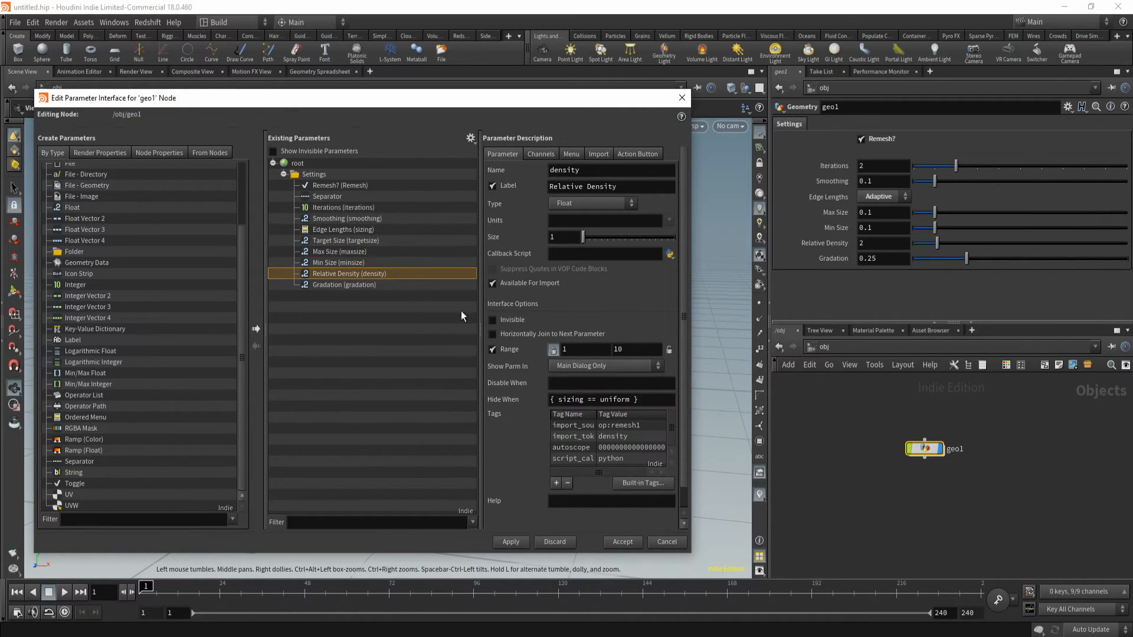
{"action": "left_click", "coordinate": [654, 401]}
{"action": "key", "text": "ctrl+v"}
{"action": "left_click", "coordinate": [633, 384]}
{"action": "left_click", "coordinate": [360, 286]}
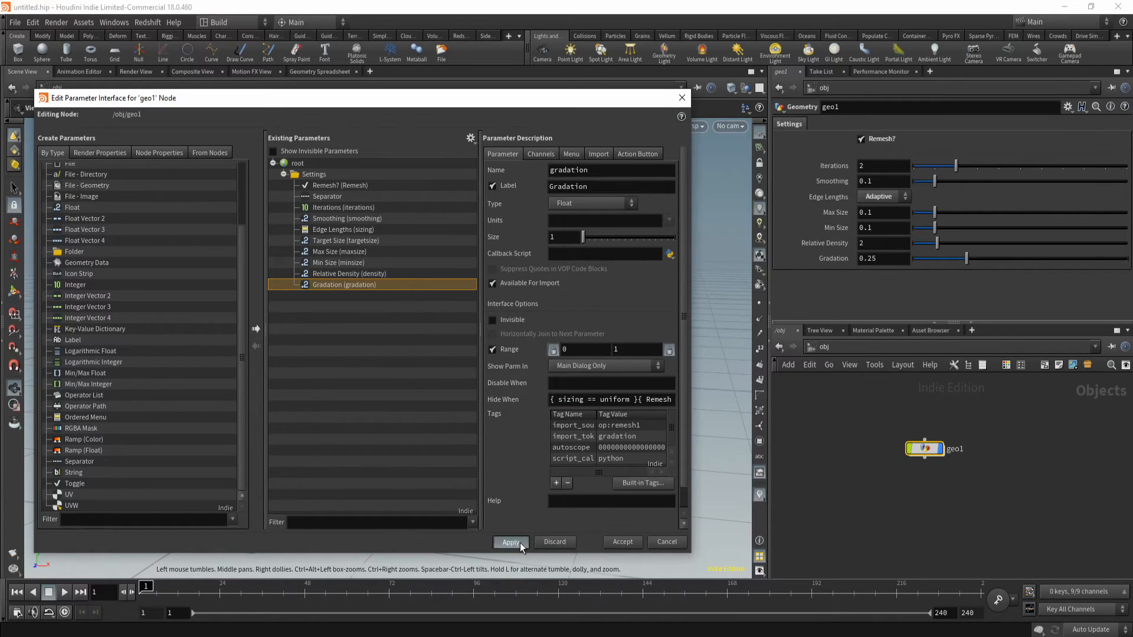
{"action": "left_click", "coordinate": [520, 543]}
Toggle Remesh? and switch Edge Lengths between Uniform and Adaptive to check the hide conditions on geo1
{"action": "left_click", "coordinate": [883, 196]}
{"action": "left_click", "coordinate": [847, 147]}
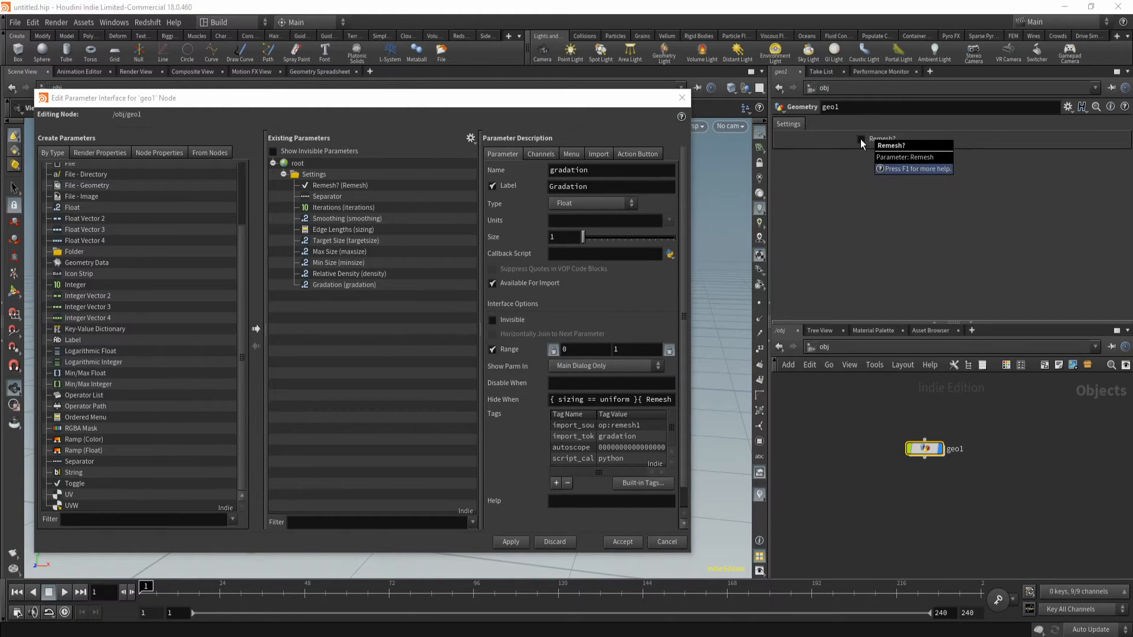
{"action": "left_click", "coordinate": [861, 139]}
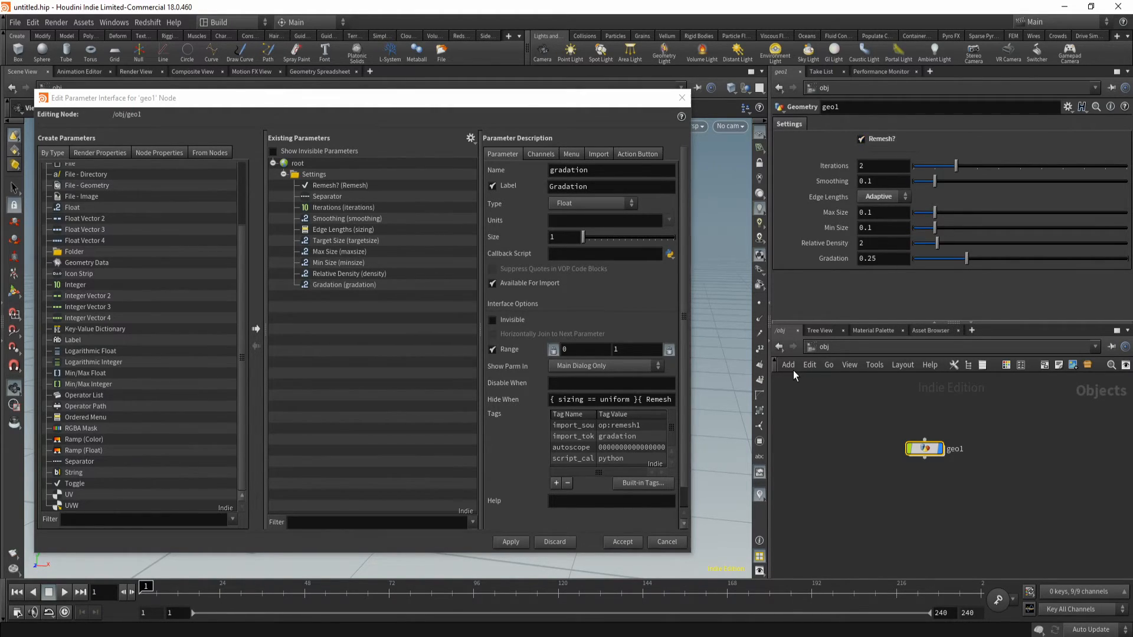
{"action": "left_click", "coordinate": [867, 198]}
{"action": "left_click", "coordinate": [808, 293]}
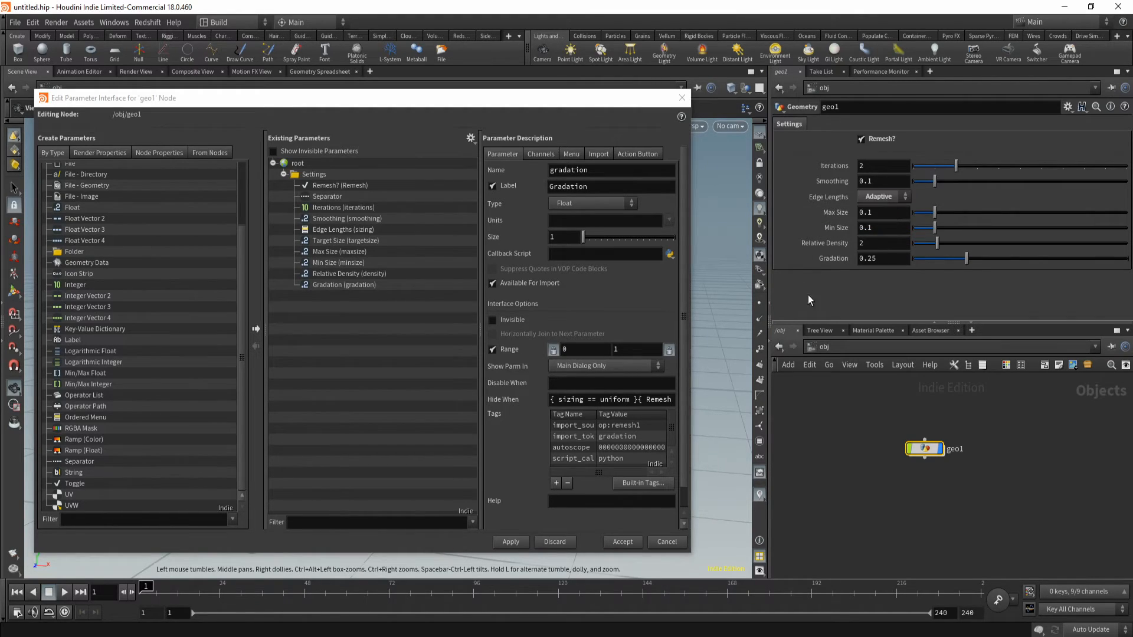
{"action": "left_click", "coordinate": [866, 198]}
{"action": "left_click", "coordinate": [868, 208]}
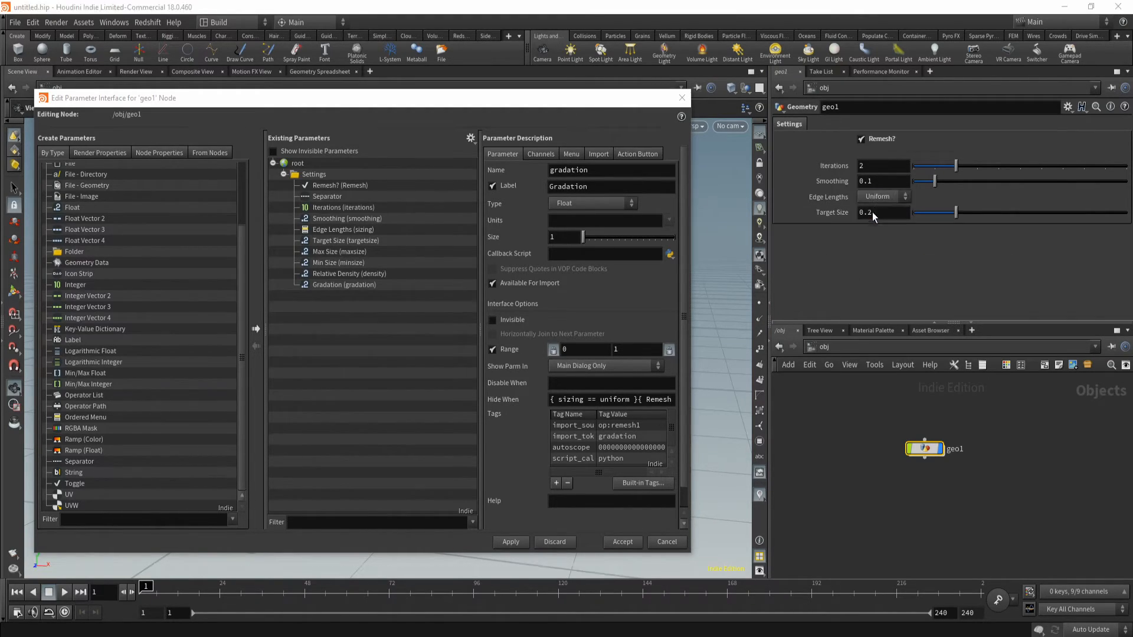
{"action": "left_click", "coordinate": [879, 198]}
{"action": "left_click", "coordinate": [873, 222]}
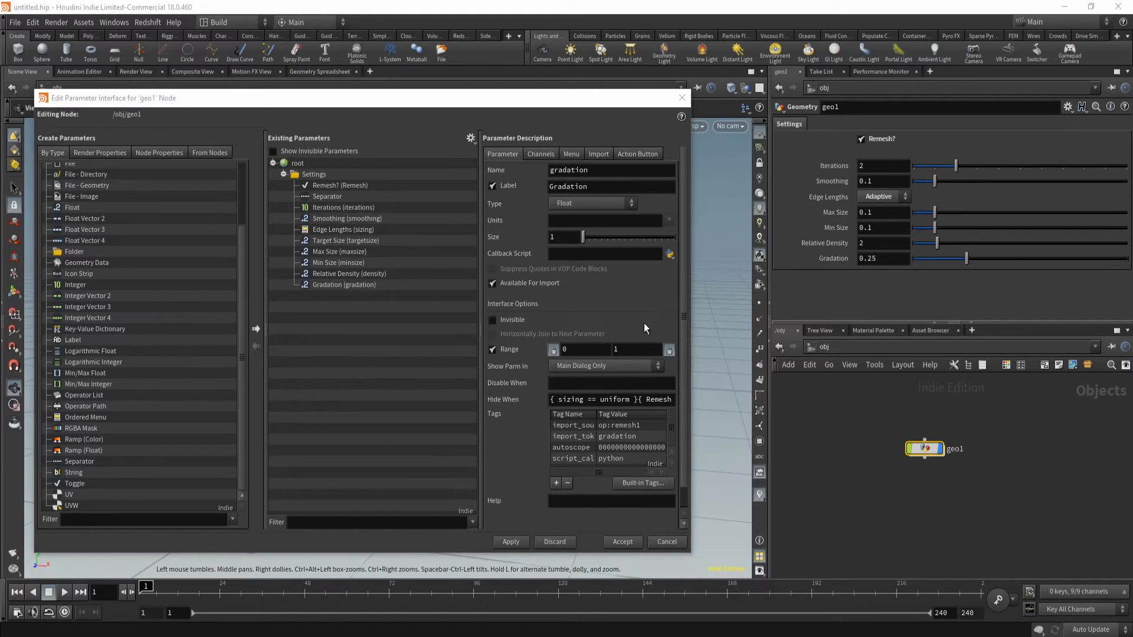
Move { sizing == uniform } from Gradation's Hide When condition to its Disable When condition and apply the change
{"action": "left_click_drag", "start_coordinate": [642, 401], "coordinate": [532, 416]}
{"action": "left_click", "coordinate": [641, 405]}
{"action": "left_click_drag", "start_coordinate": [642, 402], "coordinate": [490, 377]}
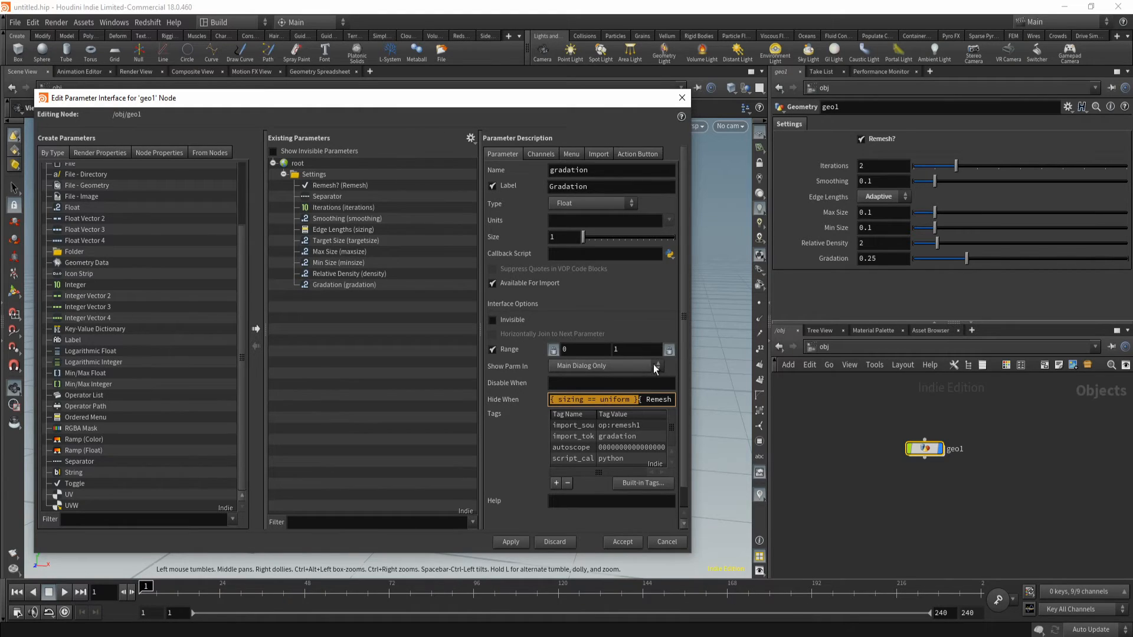
{"action": "key", "text": "ctrl+x"}
{"action": "left_click", "coordinate": [583, 384]}
{"action": "key", "text": "ctrl+v"}
{"action": "left_click", "coordinate": [511, 541]}
Switch Edge Lengths between Uniform and Adaptive to compare the disabled Gradation control with the hidden ones
{"action": "left_click", "coordinate": [885, 197]}
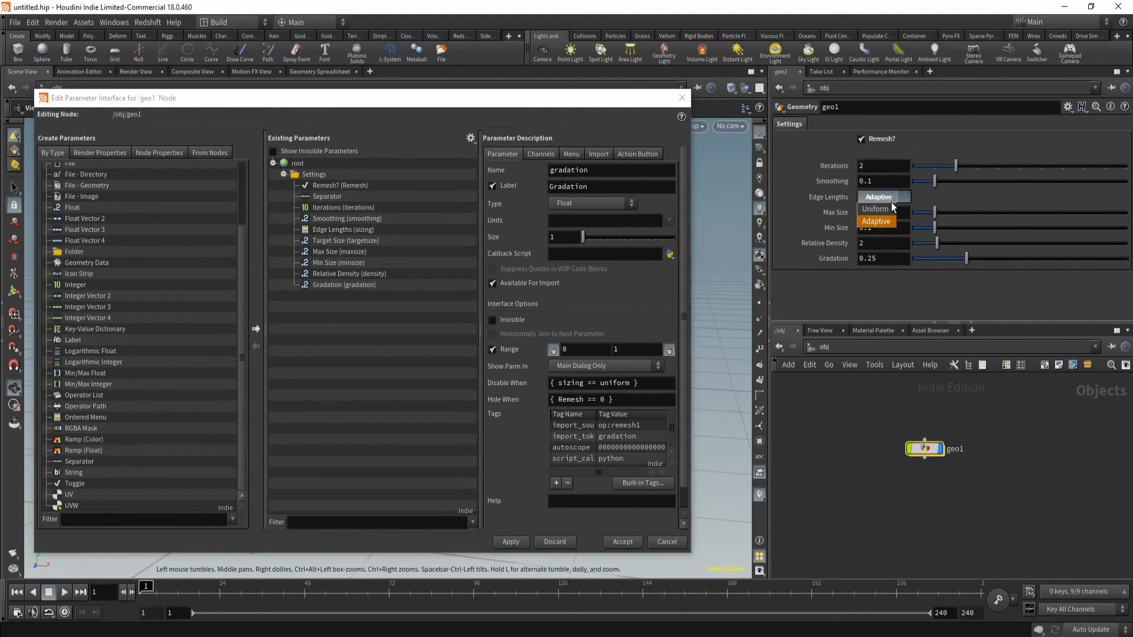
{"action": "left_click", "coordinate": [876, 209]}
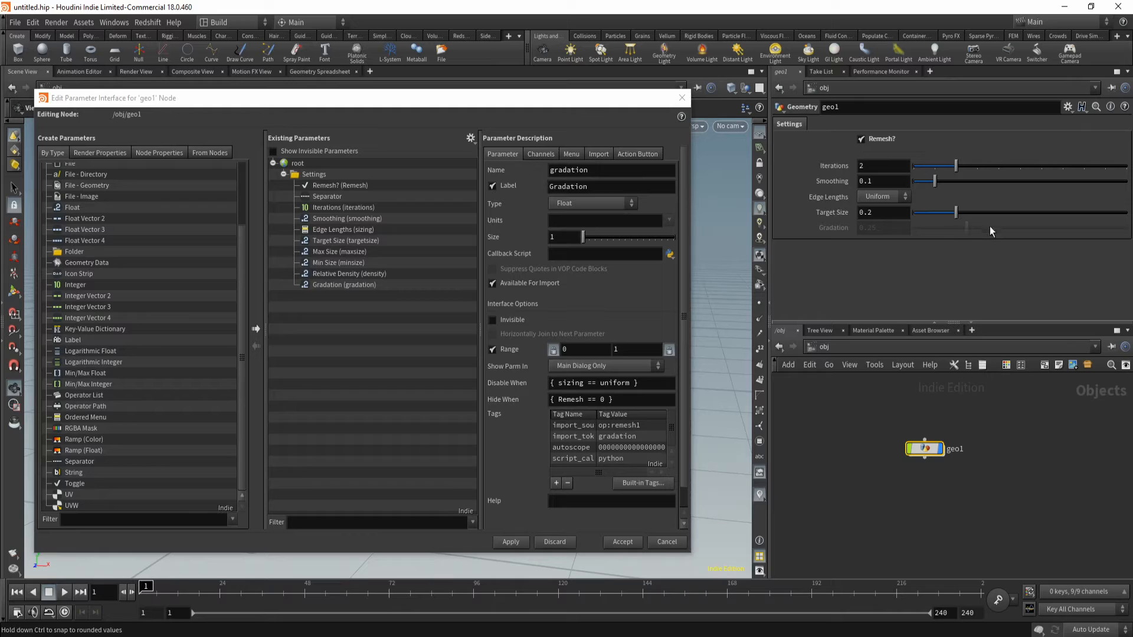
{"action": "left_click", "coordinate": [883, 197]}
{"action": "left_click", "coordinate": [880, 222]}
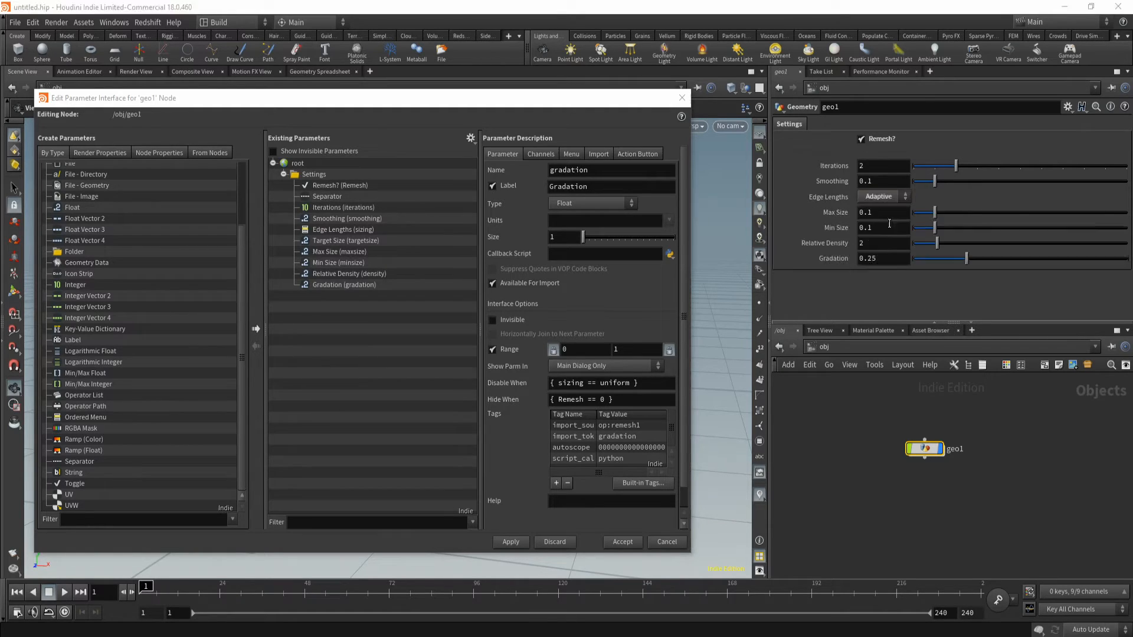
{"action": "left_click", "coordinate": [896, 196]}
{"action": "left_click", "coordinate": [881, 209]}
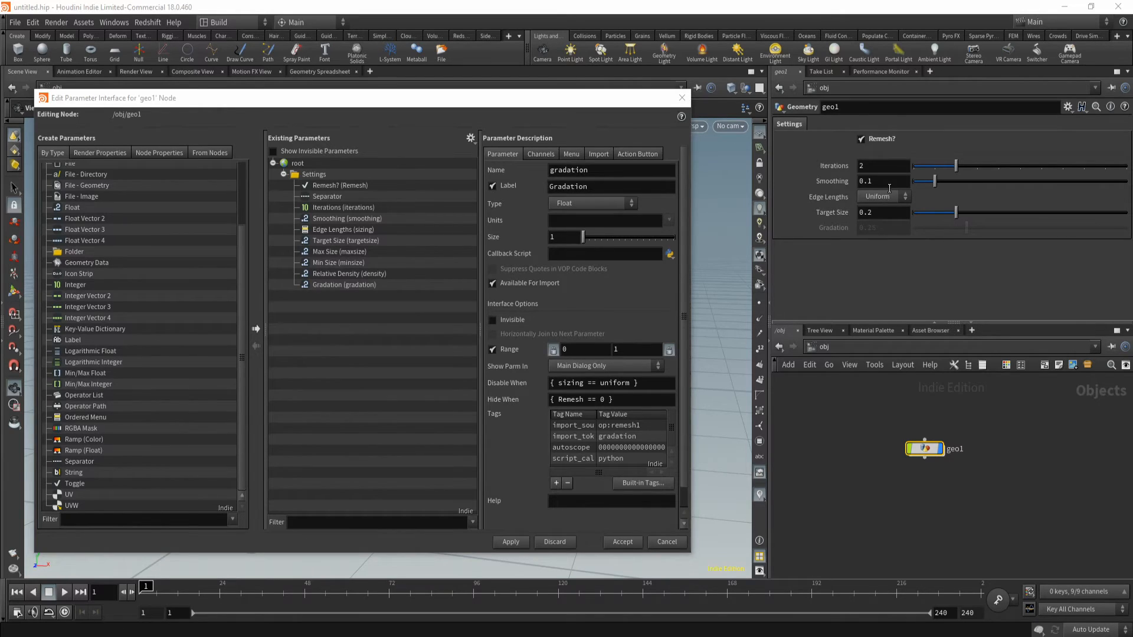
Switch Edge Lengths to Adaptive and back to Uniform to recheck when Gradation is disabled on geo1
{"action": "left_click", "coordinate": [900, 196]}
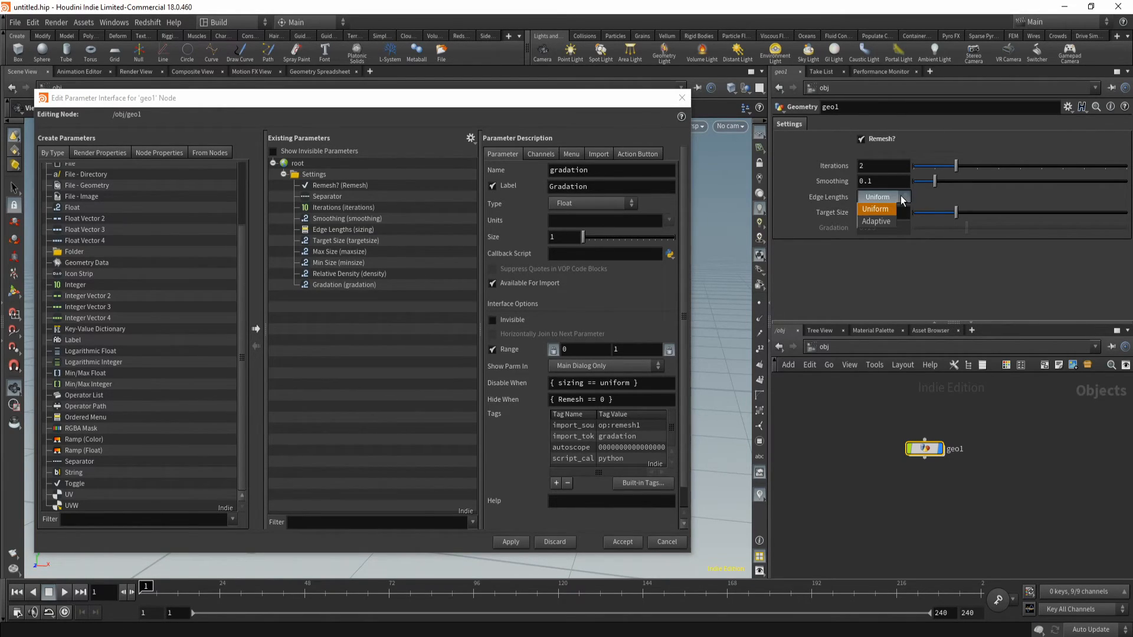
{"action": "left_click", "coordinate": [878, 225]}
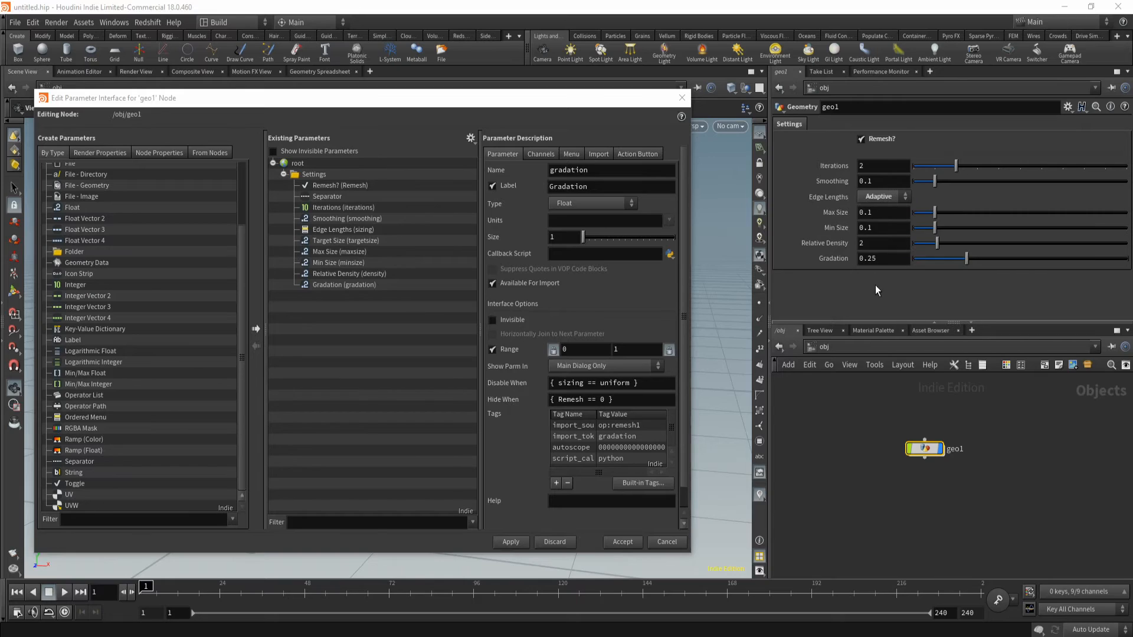
{"action": "left_click", "coordinate": [897, 201]}
{"action": "left_click", "coordinate": [895, 210]}
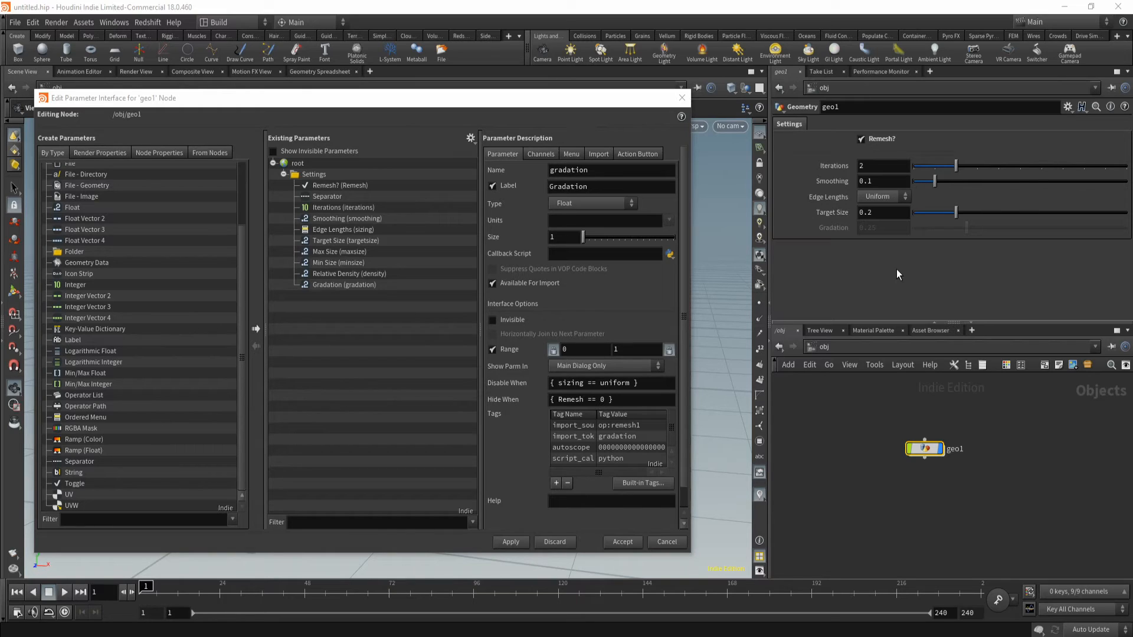
Go inside geo1 and toggle remesh1's Mesh Size Attribute on and off to examine how its name field gets disabled
{"action": "double_click", "coordinate": [930, 448]}
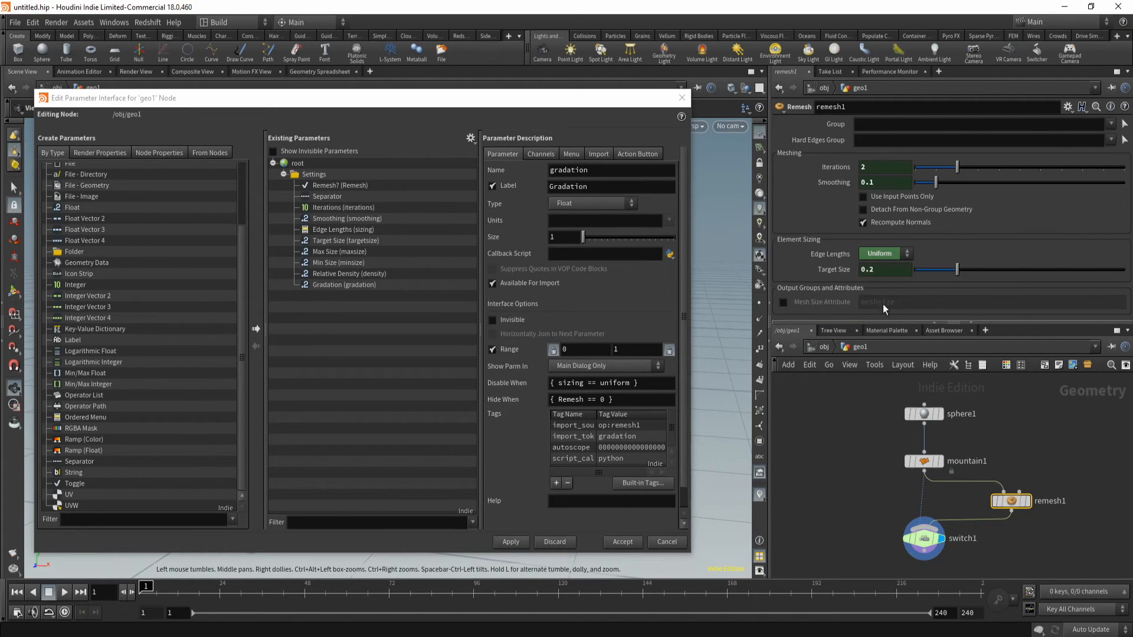
{"action": "left_click", "coordinate": [783, 303]}
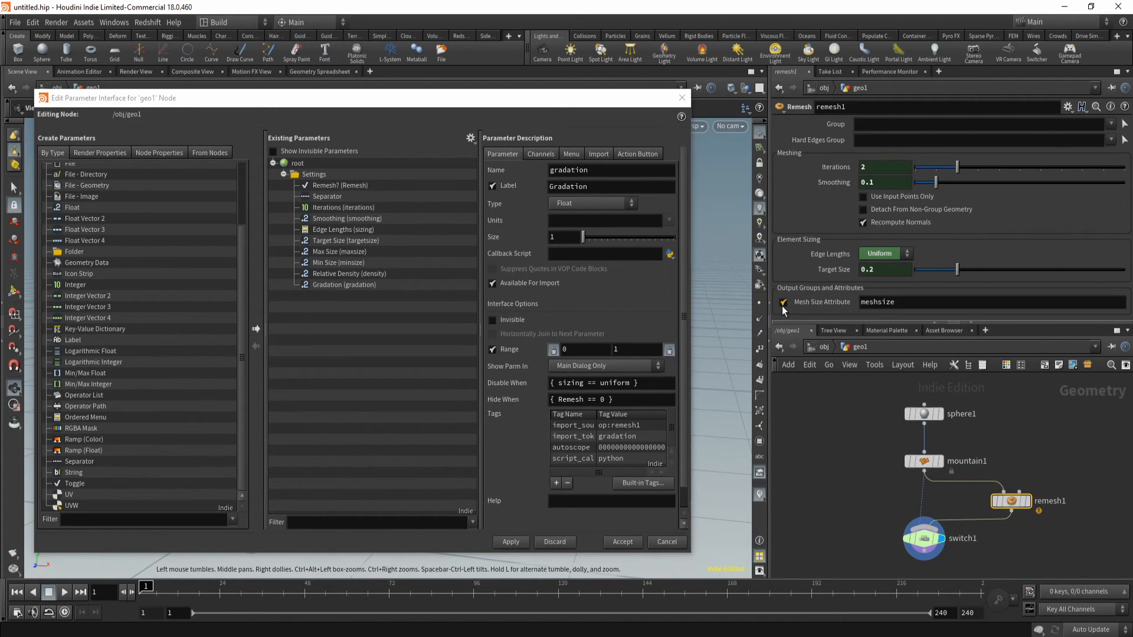
{"action": "left_click", "coordinate": [782, 304]}
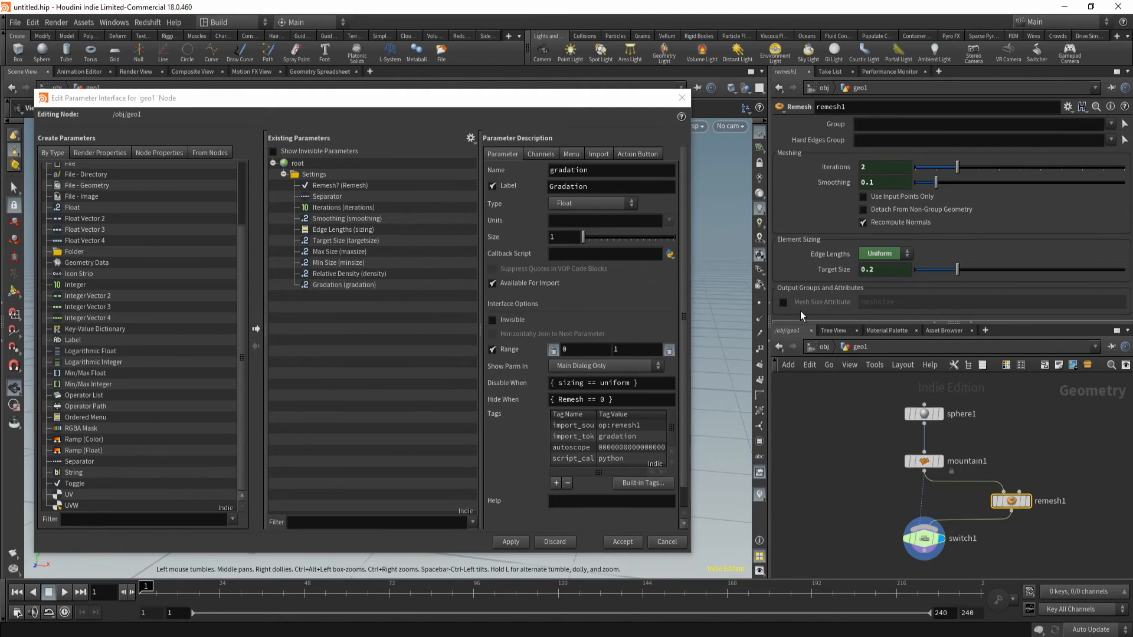
{"action": "left_click", "coordinate": [784, 304]}
{"action": "left_click", "coordinate": [783, 304]}
{"action": "left_click", "coordinate": [784, 303]}
{"action": "left_click", "coordinate": [783, 303]}
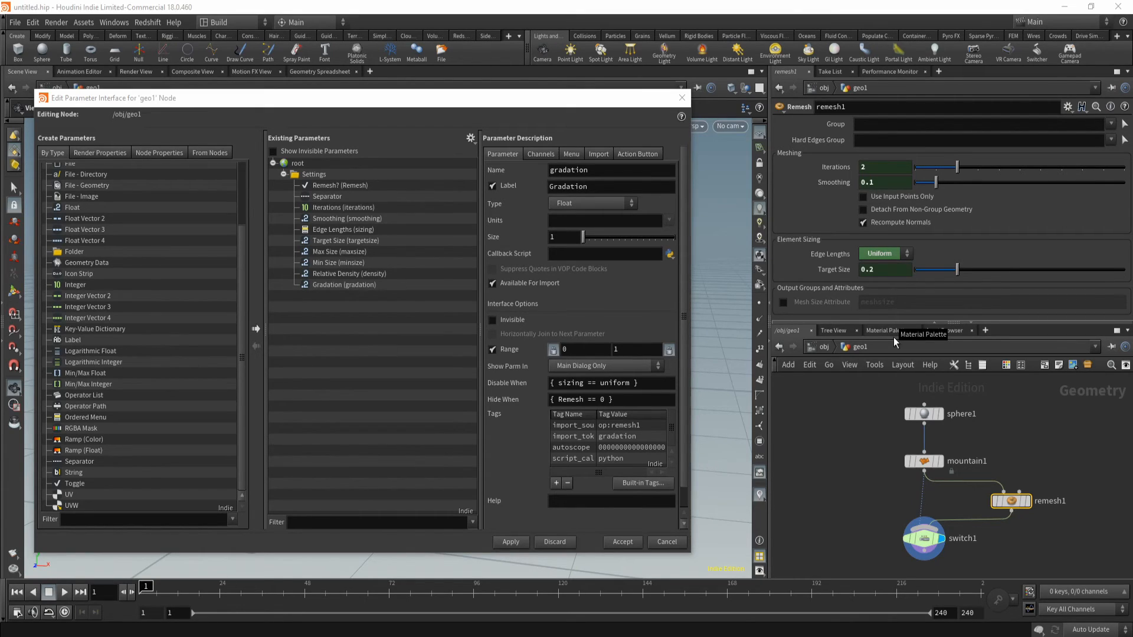
{"action": "left_click", "coordinate": [557, 204]}
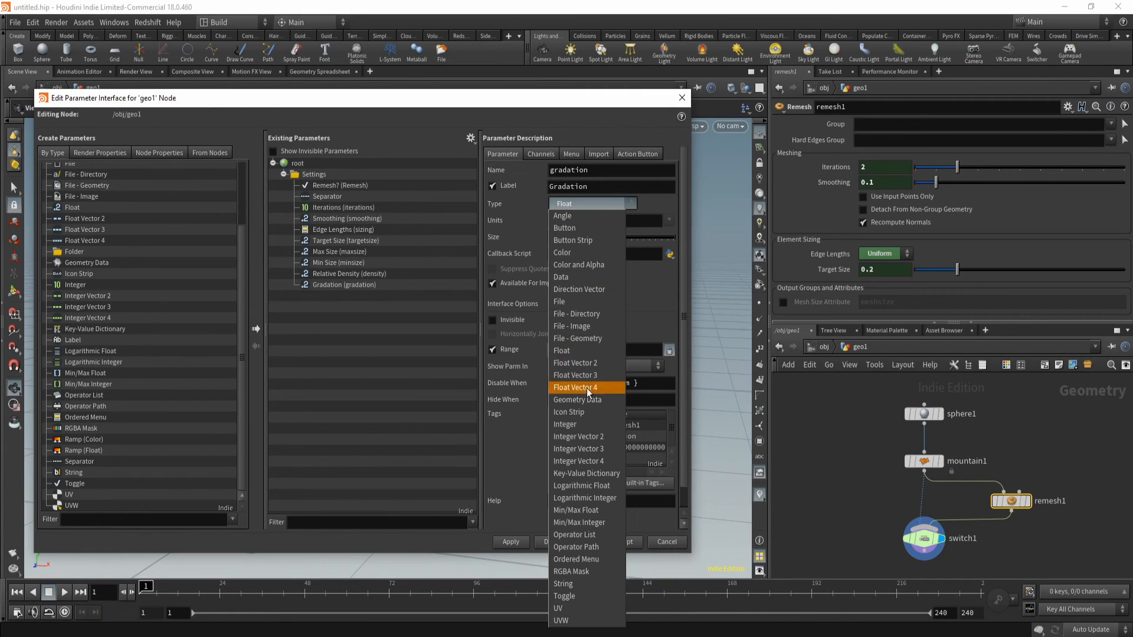
{"action": "left_click", "coordinate": [668, 317]}
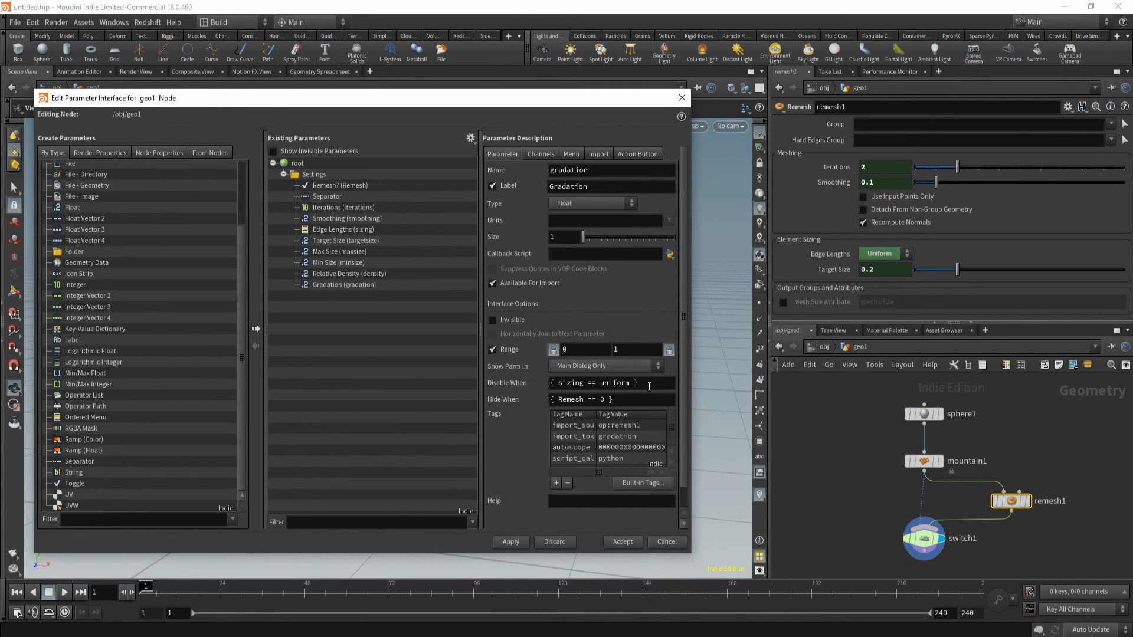
{"action": "left_click_drag", "start_coordinate": [635, 384], "coordinate": [547, 407]}
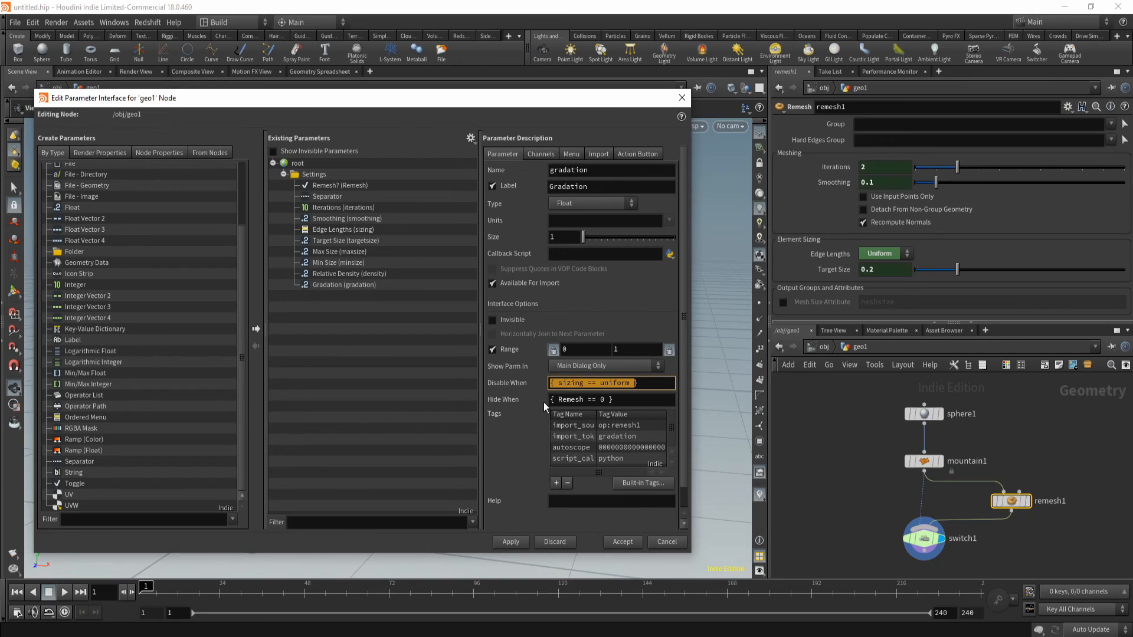
{"action": "left_click", "coordinate": [641, 405]}
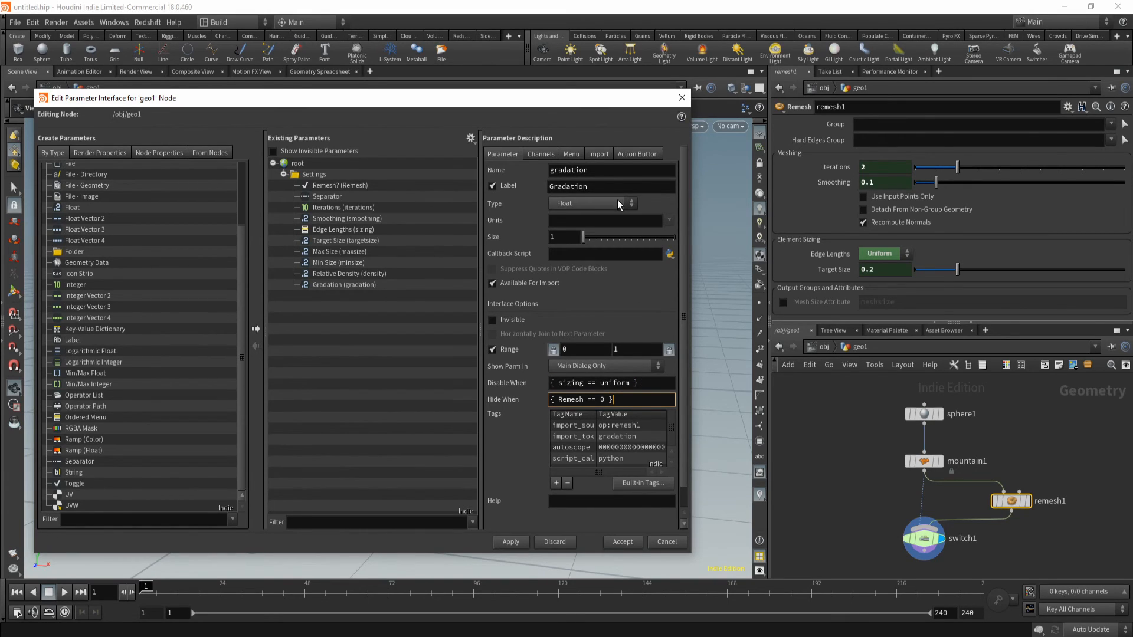